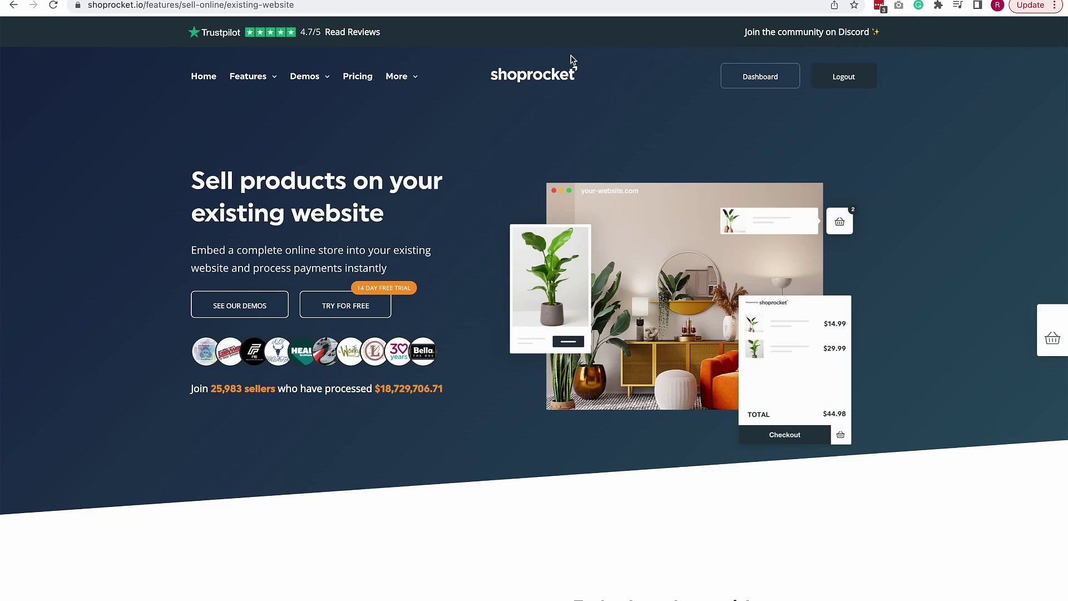
- Bring up the local testing/plants.html Pronia page and check its 'TO DO: build a shop here' placeholder
left_click(422, 1)
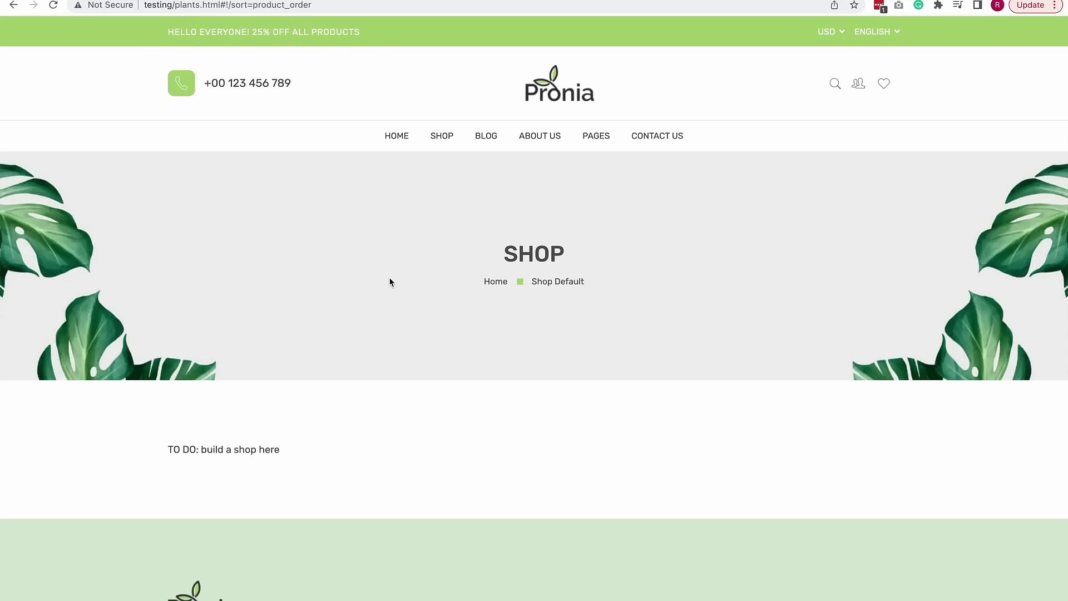
scroll(737, 348, "down", 3)
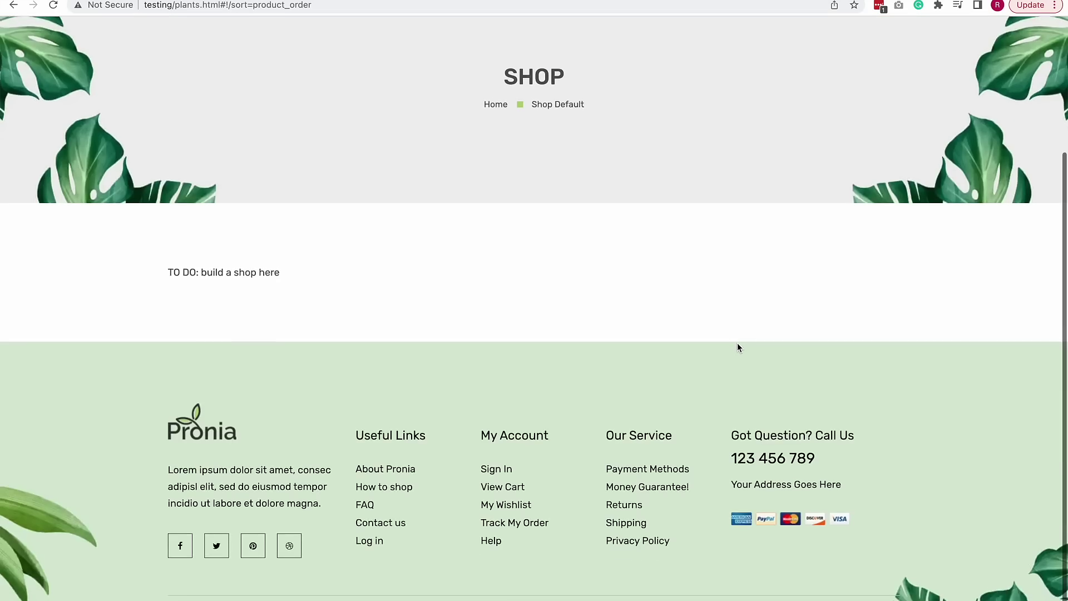
scroll(570, 281, "up", 3)
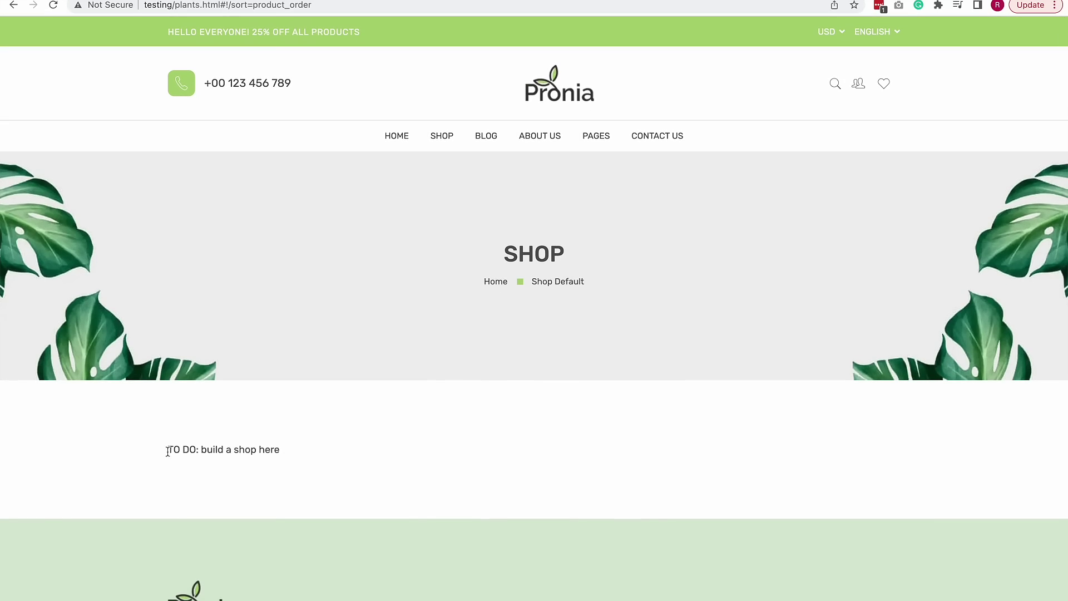
left_click_drag(167, 449, 312, 450)
left_click(322, 452)
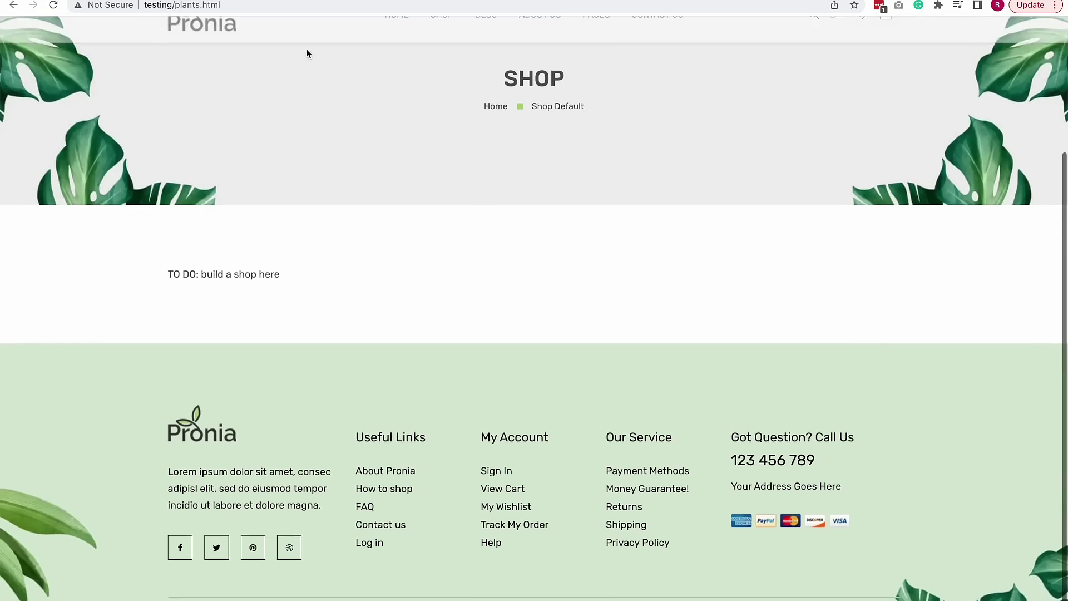
scroll(749, 258, "up", 3)
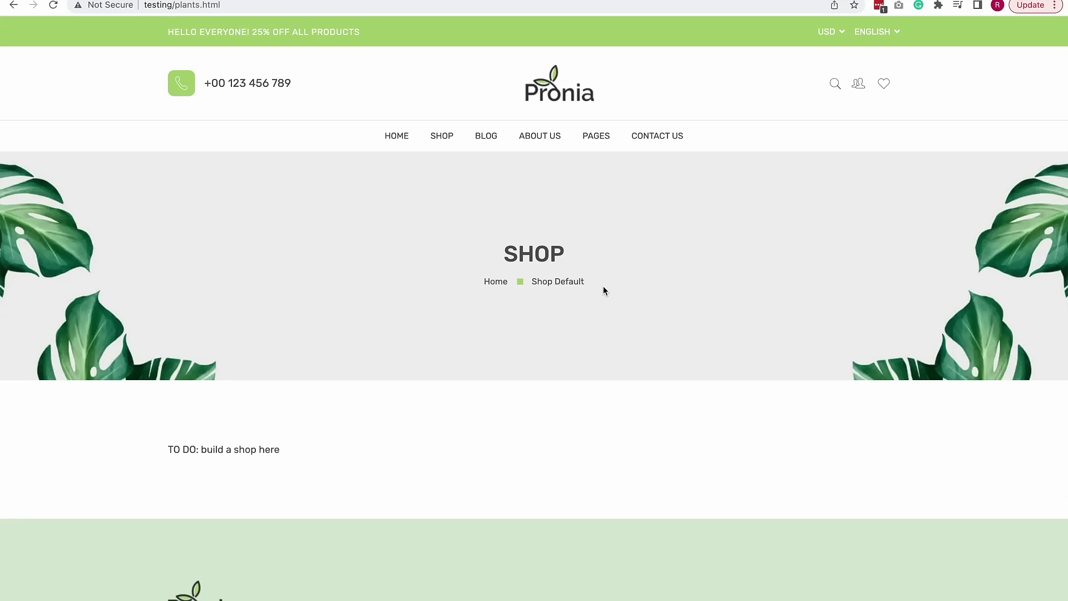
- In the Shoprocket dashboard, view Products > All, then choose Sales Channels > Existing Website
key("ctrl+Tab")
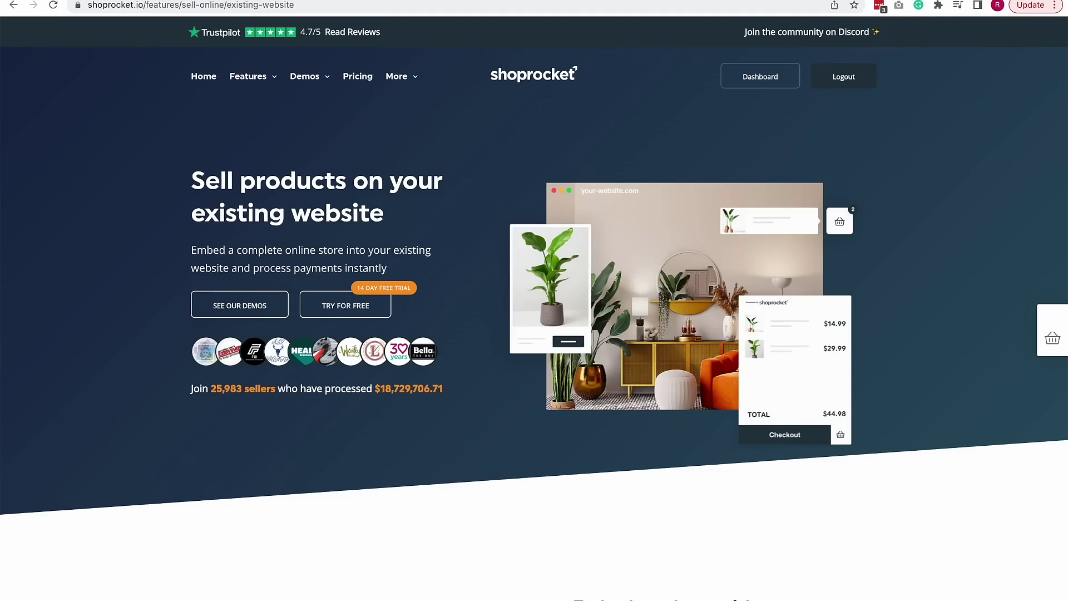
key("ctrl+Tab")
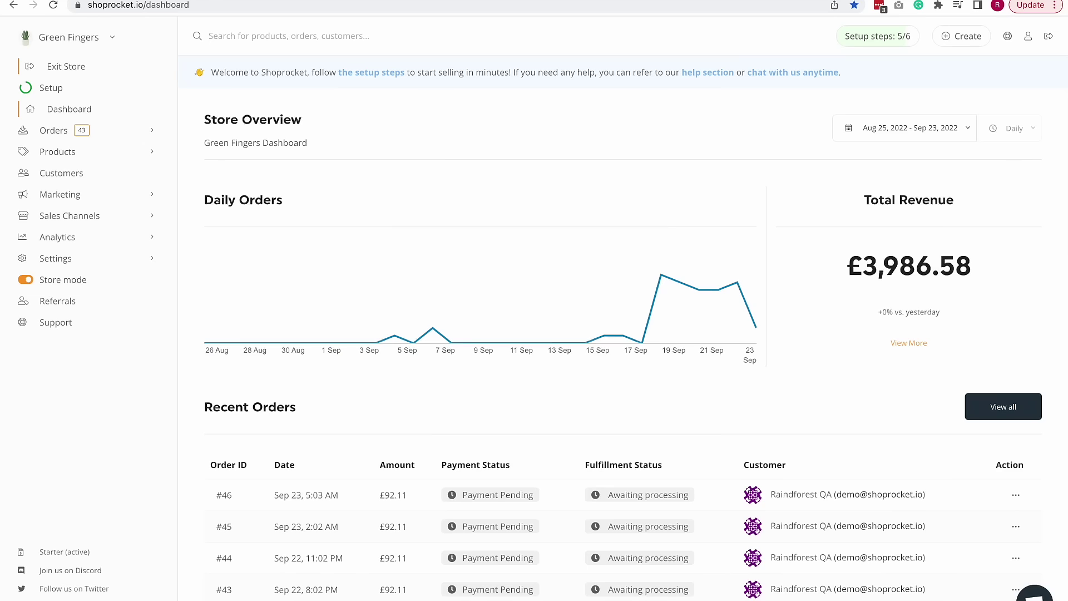
left_click(57, 153)
left_click(48, 176)
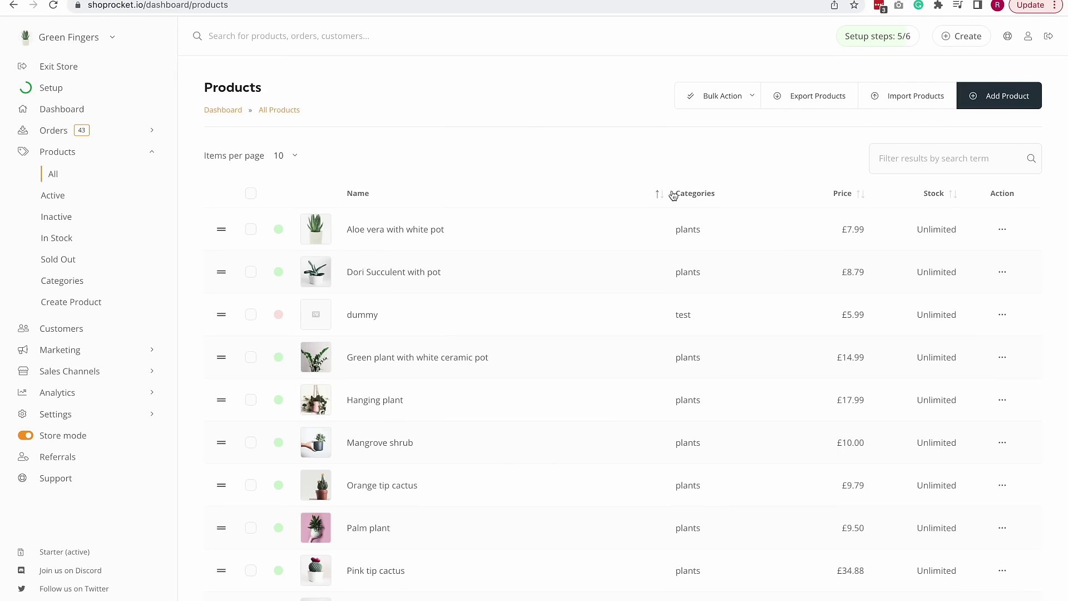
left_click(80, 371)
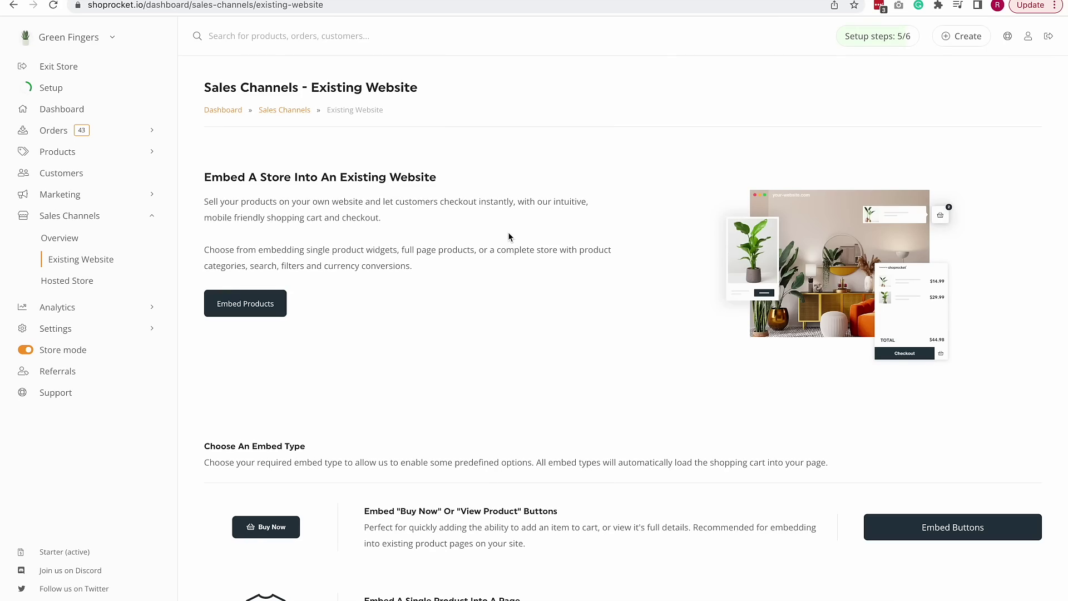
left_click(248, 312)
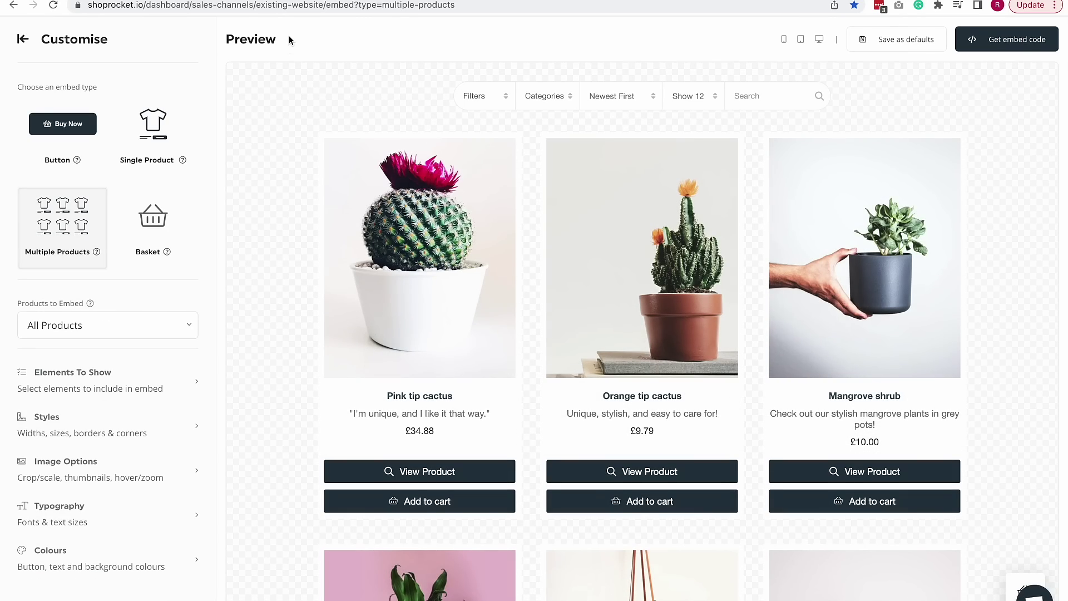
- Preview the embed at tablet, mobile and desktop widths, then view the Pink tip cactus page
left_click(802, 44)
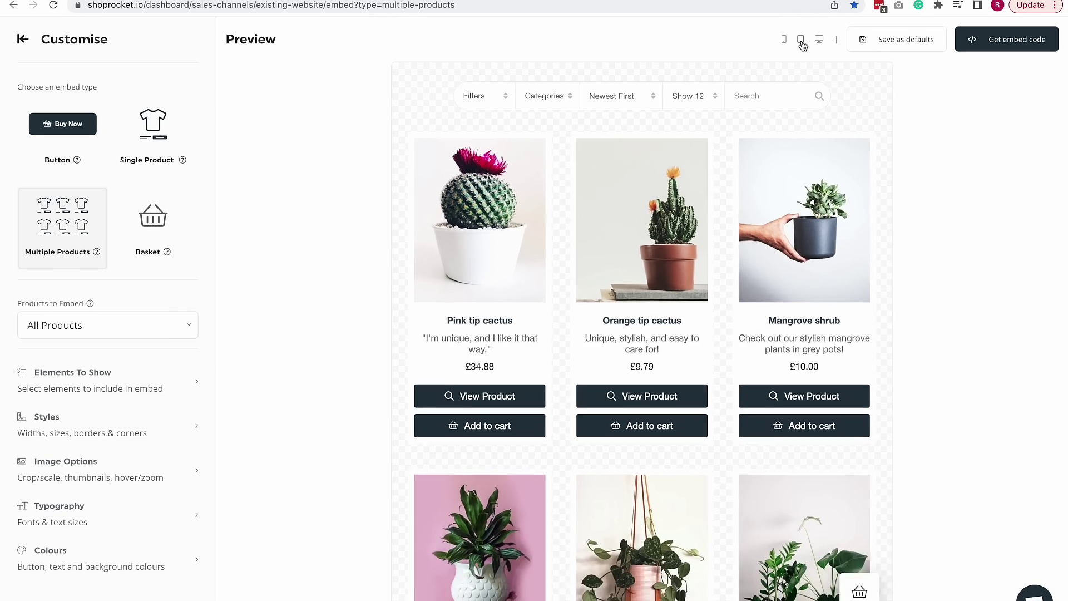
left_click(783, 38)
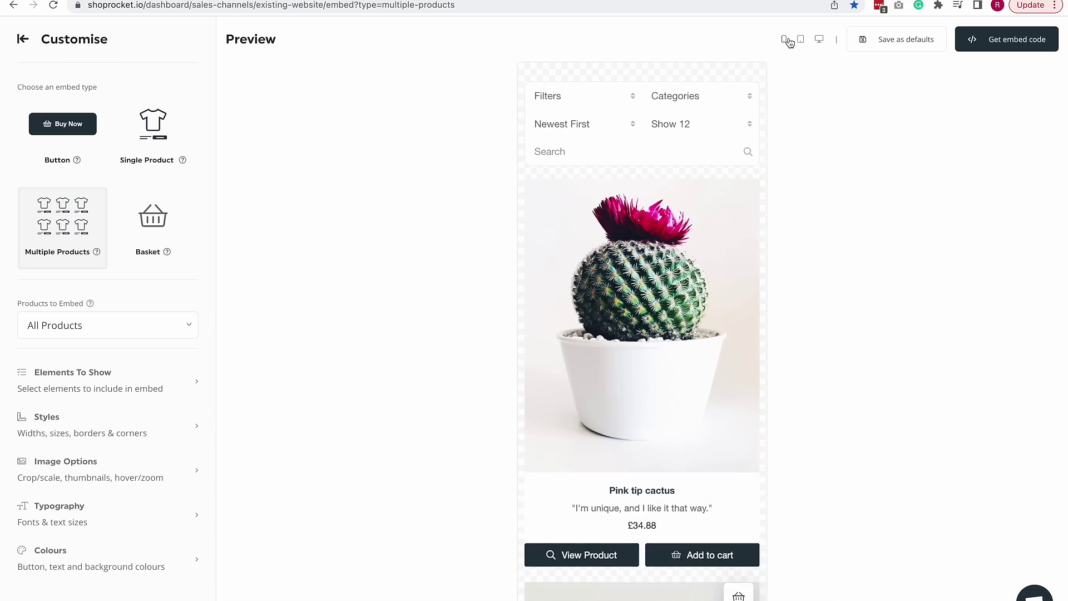
left_click(821, 40)
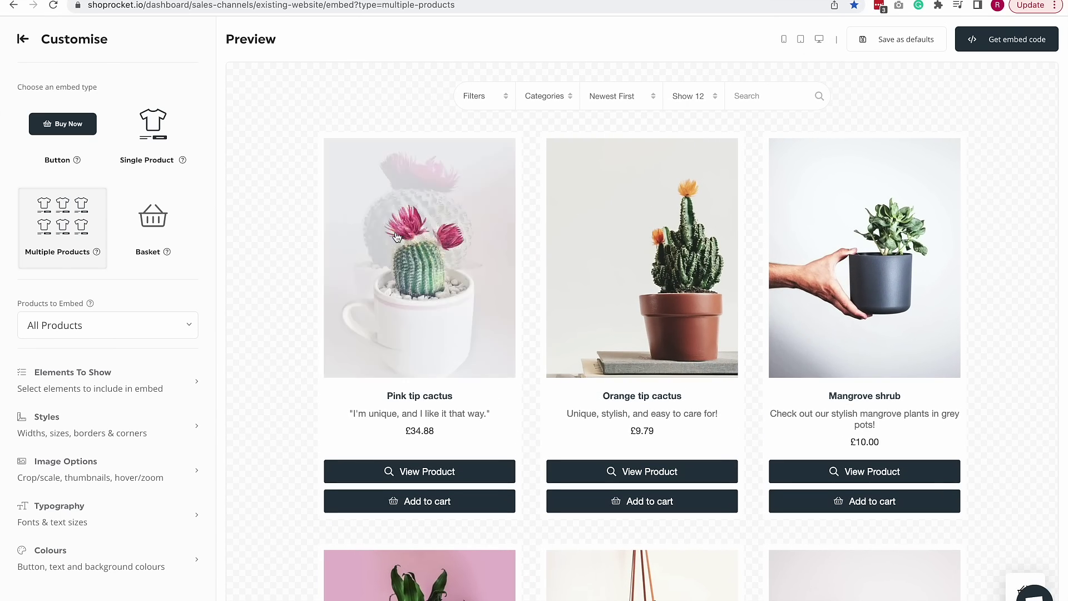
left_click(620, 210)
scroll(672, 342, "down", 5)
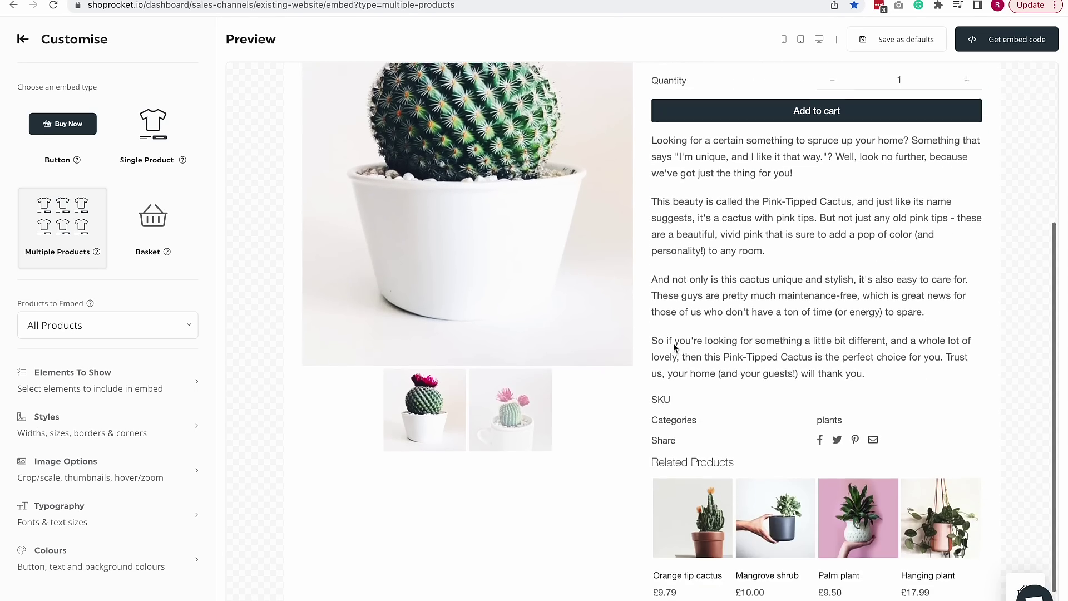
scroll(696, 282, "up", 5)
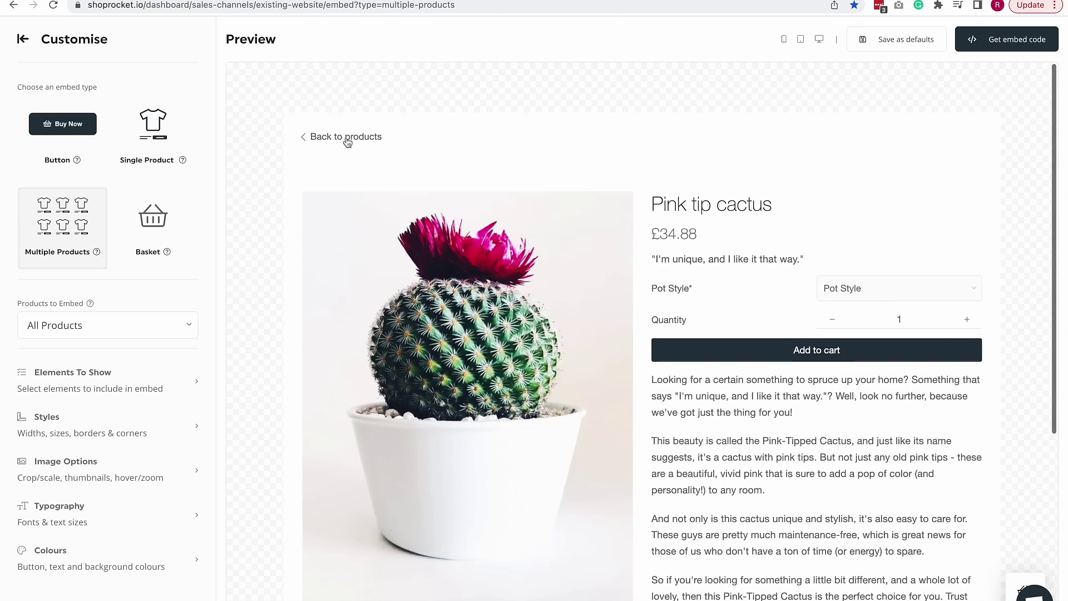
left_click(345, 136)
- Browse the Mangrove shrub and Palm plant product pages, then bring up the embed's Colours settings
left_click(790, 215)
scroll(653, 367, "down", 1)
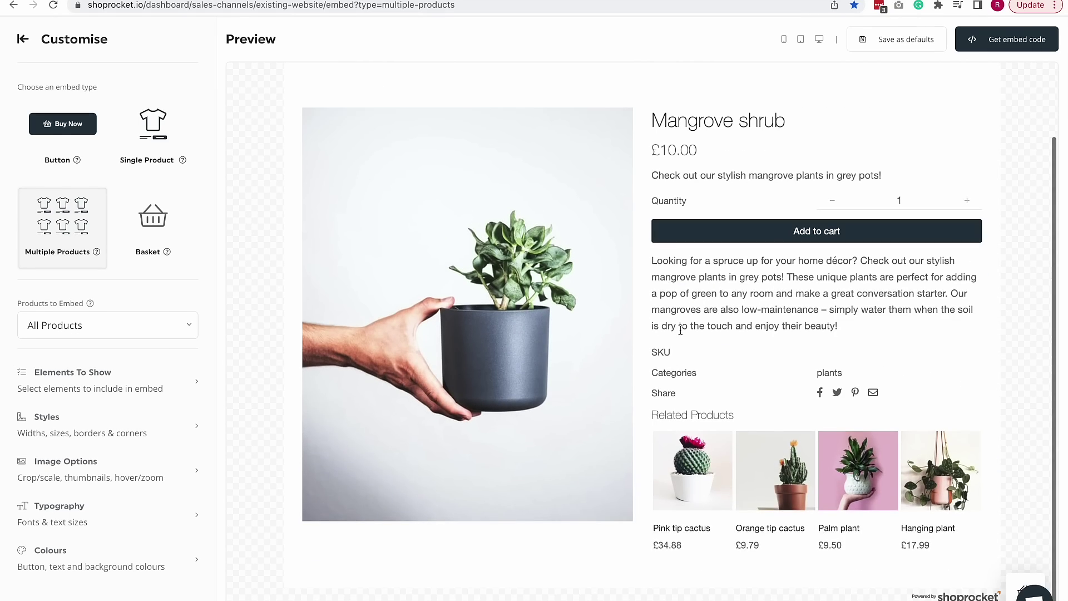
scroll(653, 367, "up", 1)
left_click(346, 135)
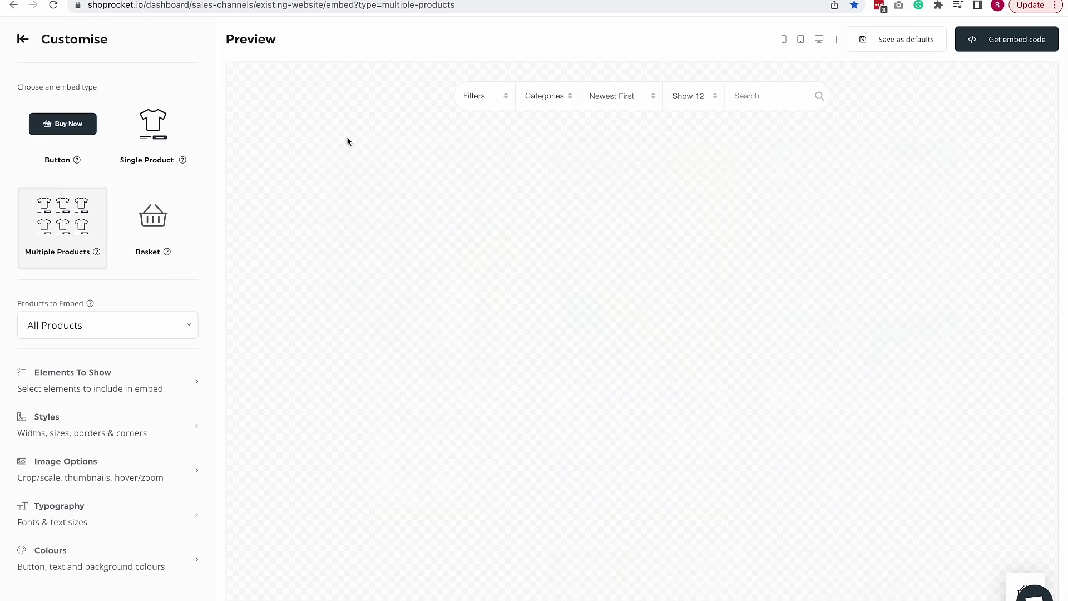
scroll(364, 421, "down", 3)
scroll(389, 390, "down", 5)
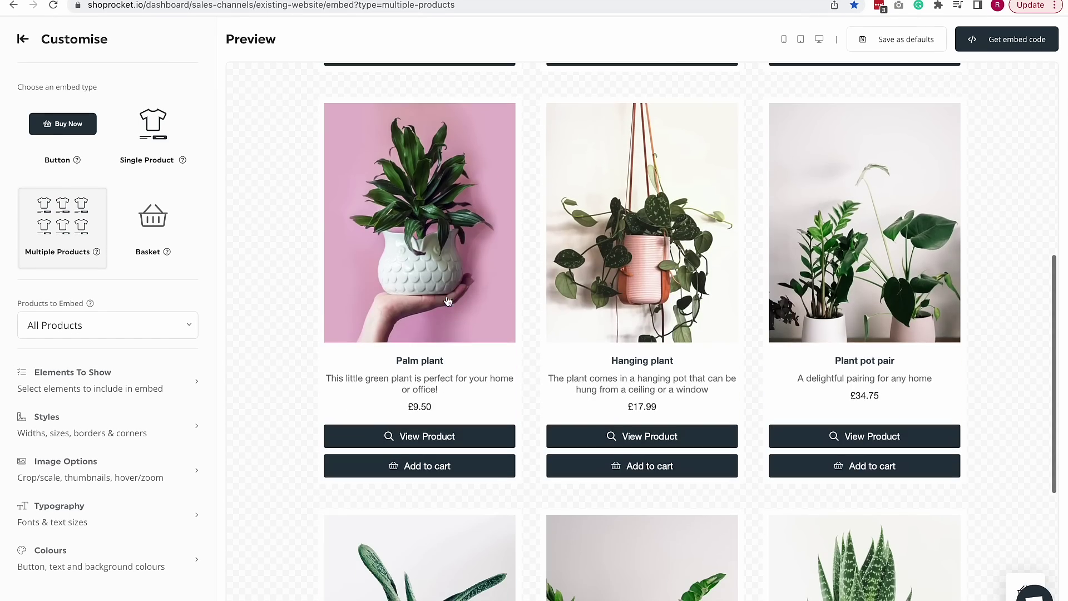
left_click(457, 272)
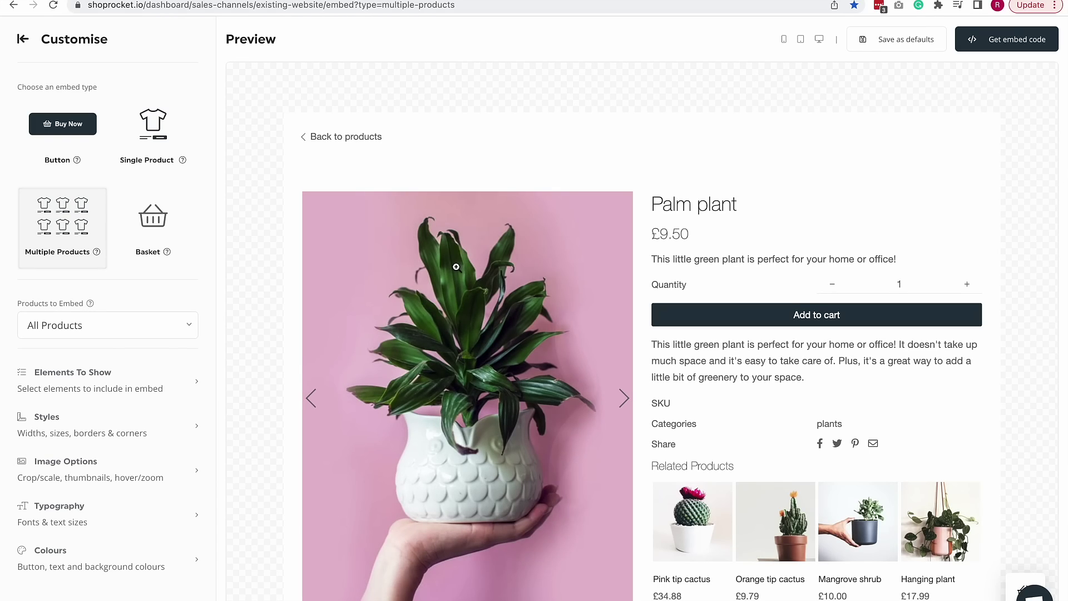
left_click(355, 140)
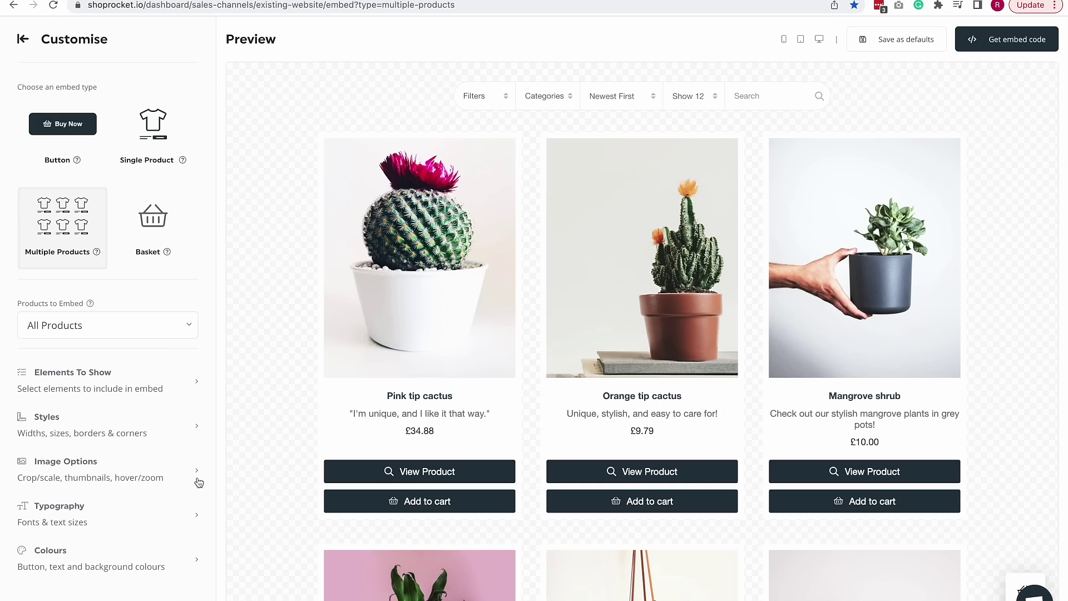
left_click(130, 561)
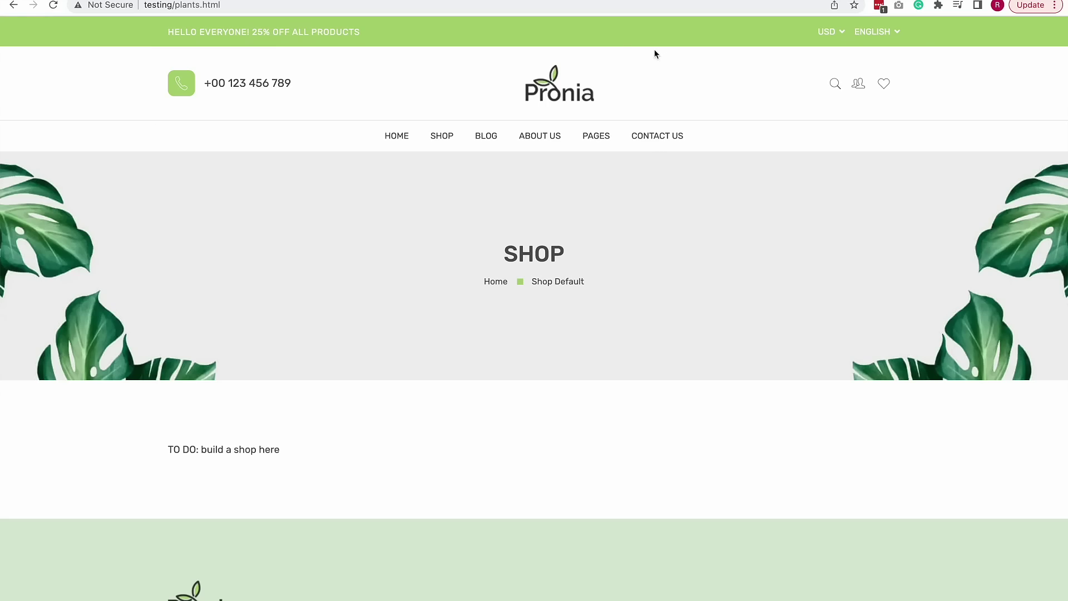
- Inspect the Pronia header-top div in DevTools and copy its background colour #abd373
right_click(618, 40)
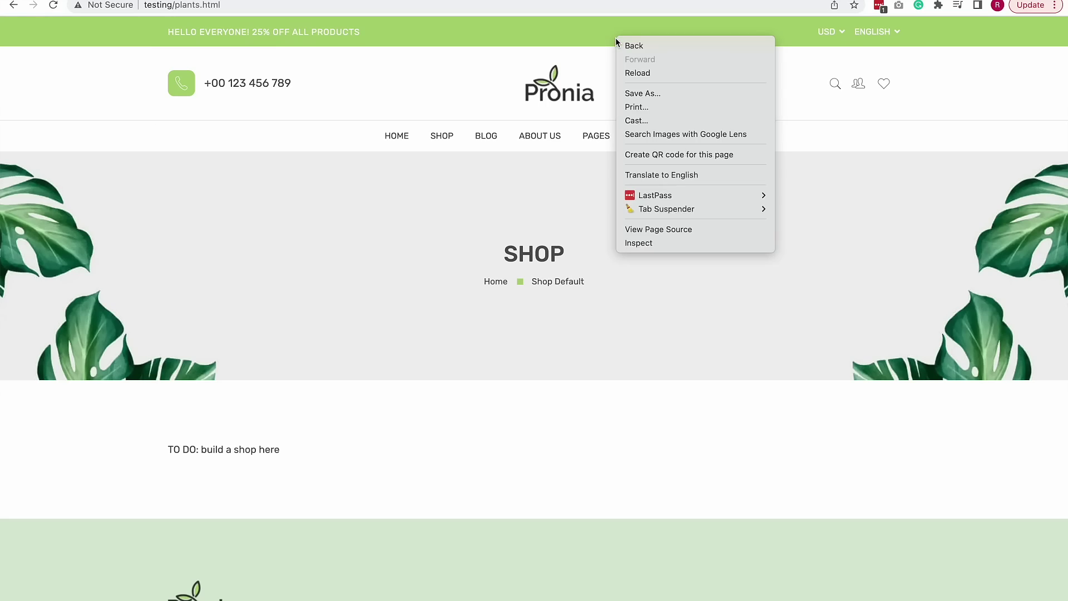
left_click(672, 243)
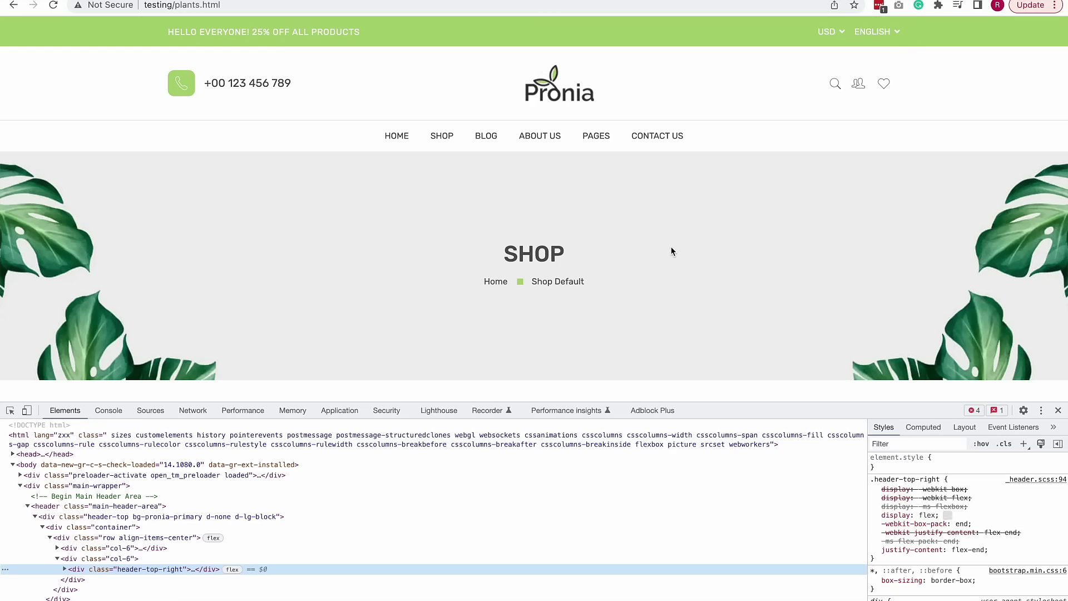
left_click(186, 533)
left_click(184, 516)
left_click(973, 520)
key("ctrl+c")
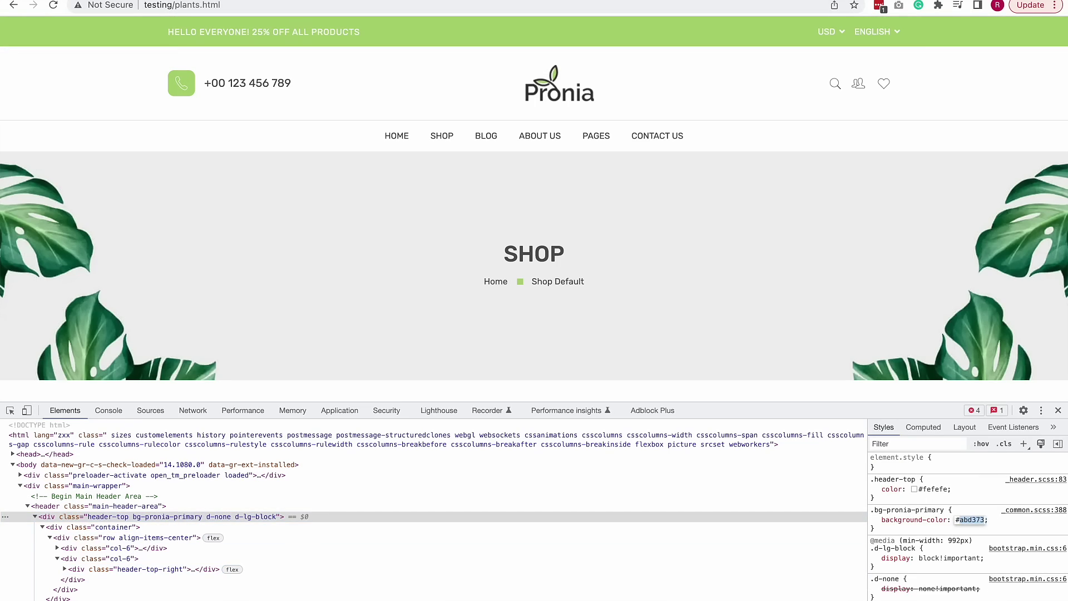
key("ctrl+Tab")
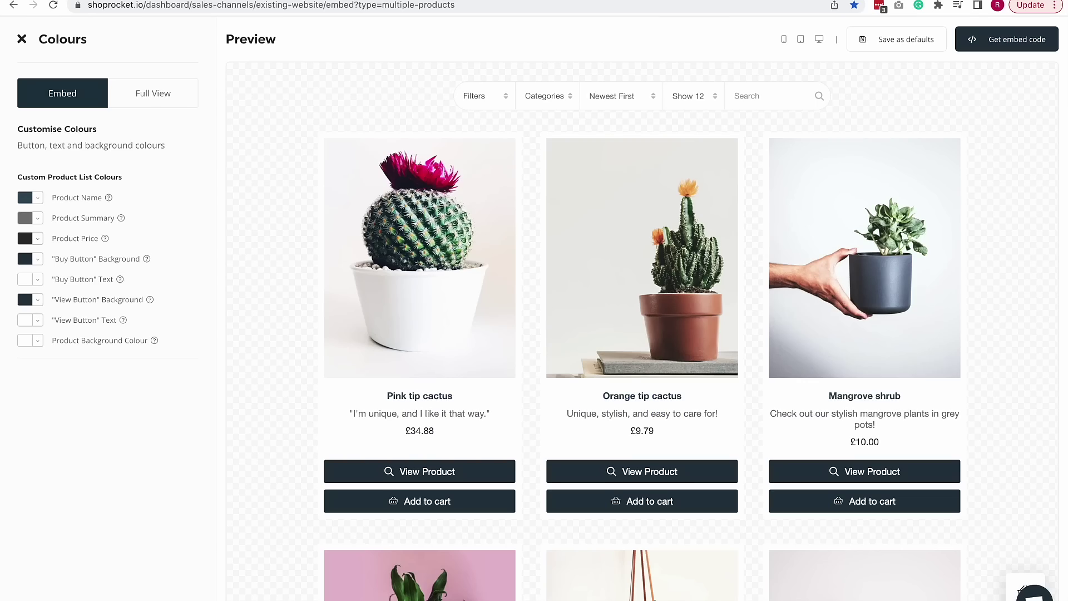
- Set the Buy Button background to #abd373 and the View Button background to a slightly lighter green
left_click(31, 263)
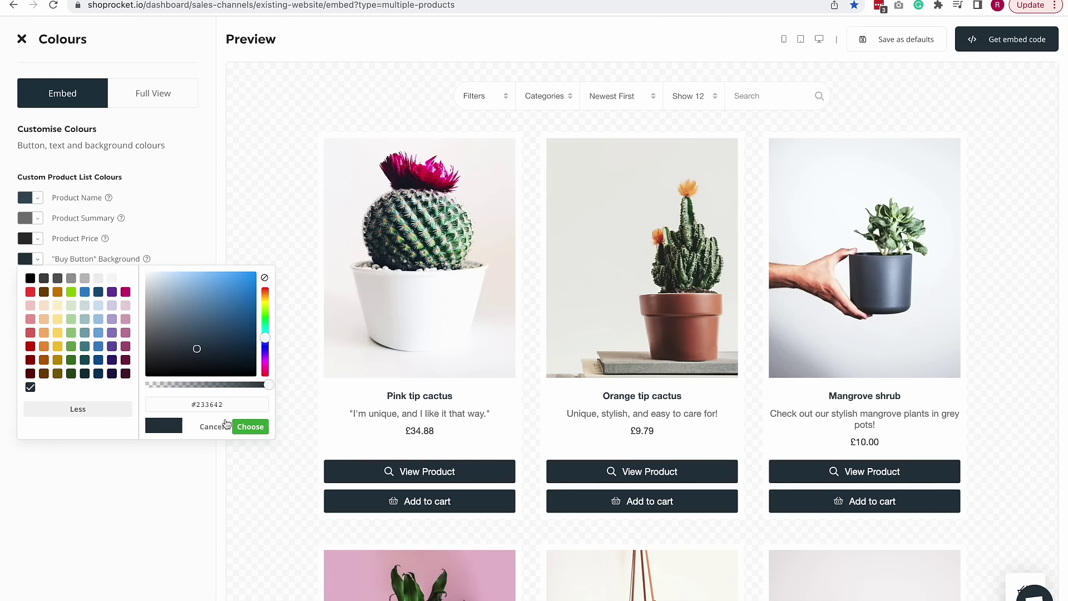
double_click(211, 404)
key("ctrl+v")
left_click(250, 426)
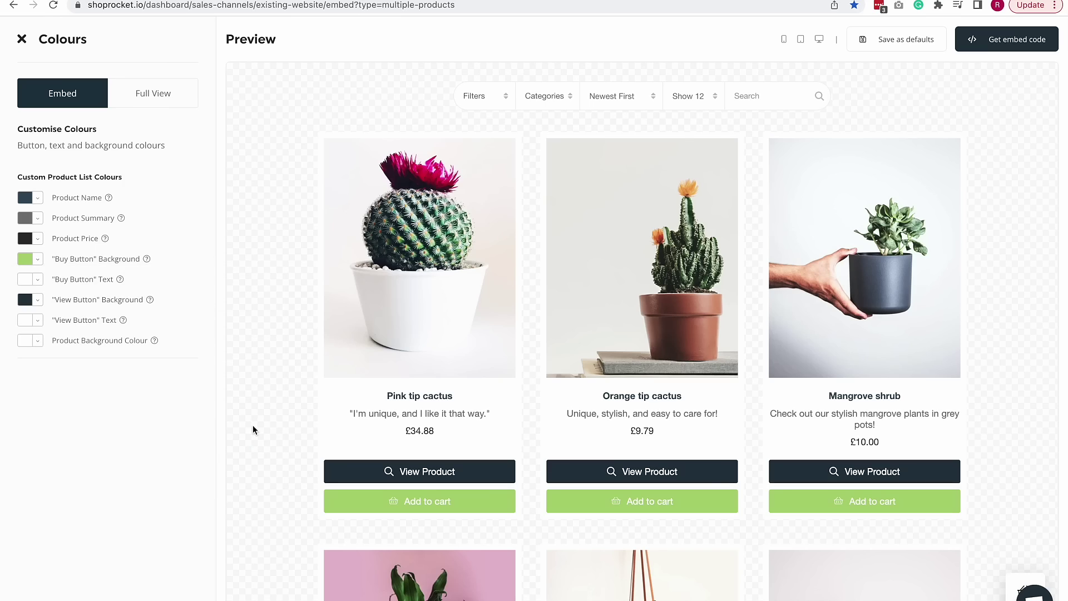
left_click(32, 299)
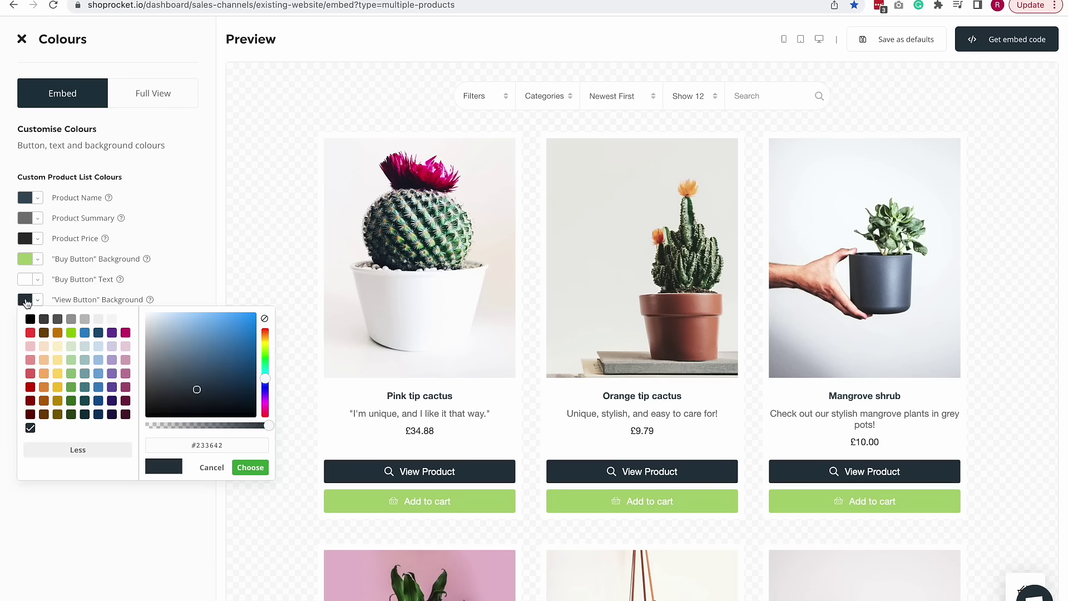
double_click(213, 444)
key("ctrl+v")
left_click_drag(193, 334, 180, 327)
left_click(251, 467)
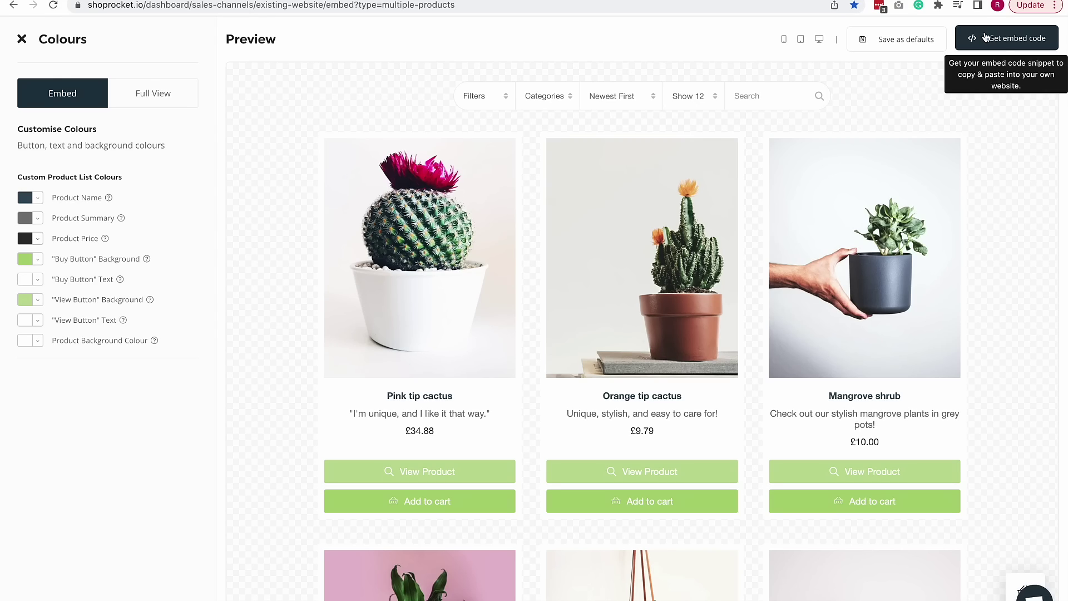
- Copy the embed code snippet to the clipboard
left_click(1011, 43)
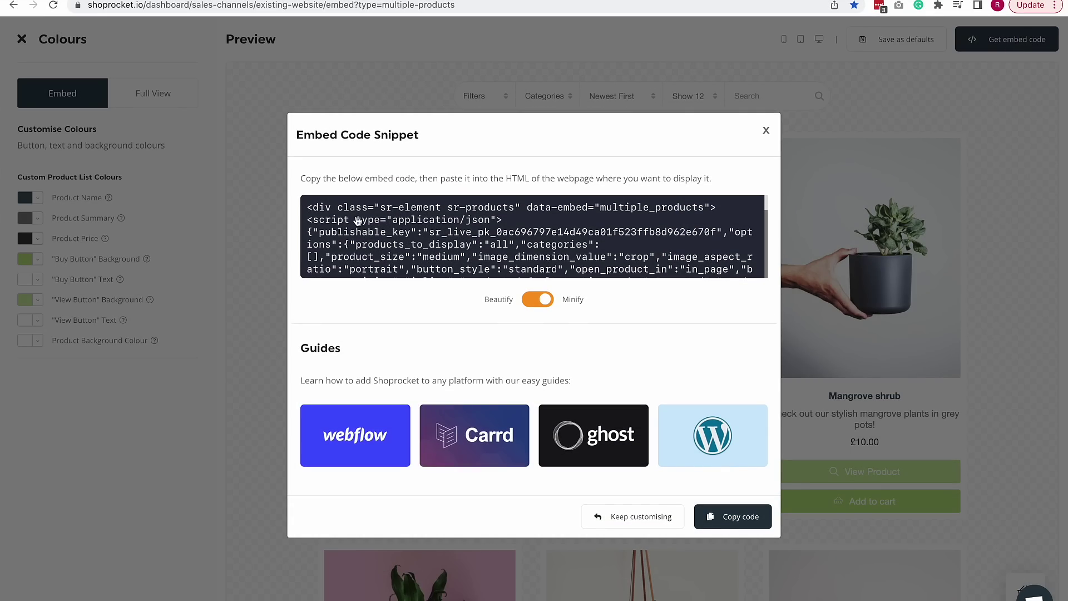
left_click(491, 236)
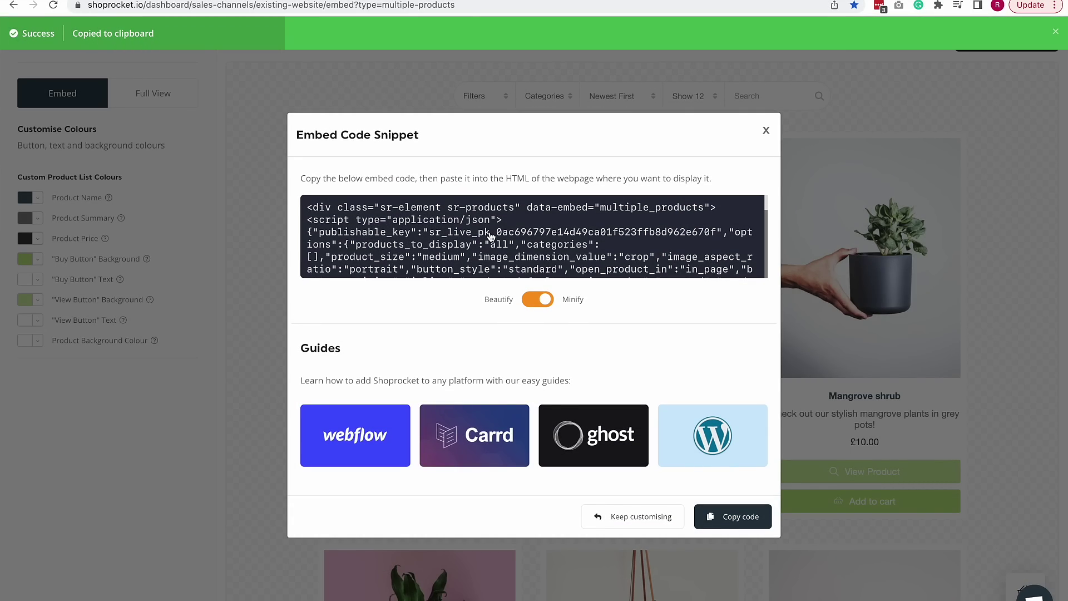
key("super+Tab")
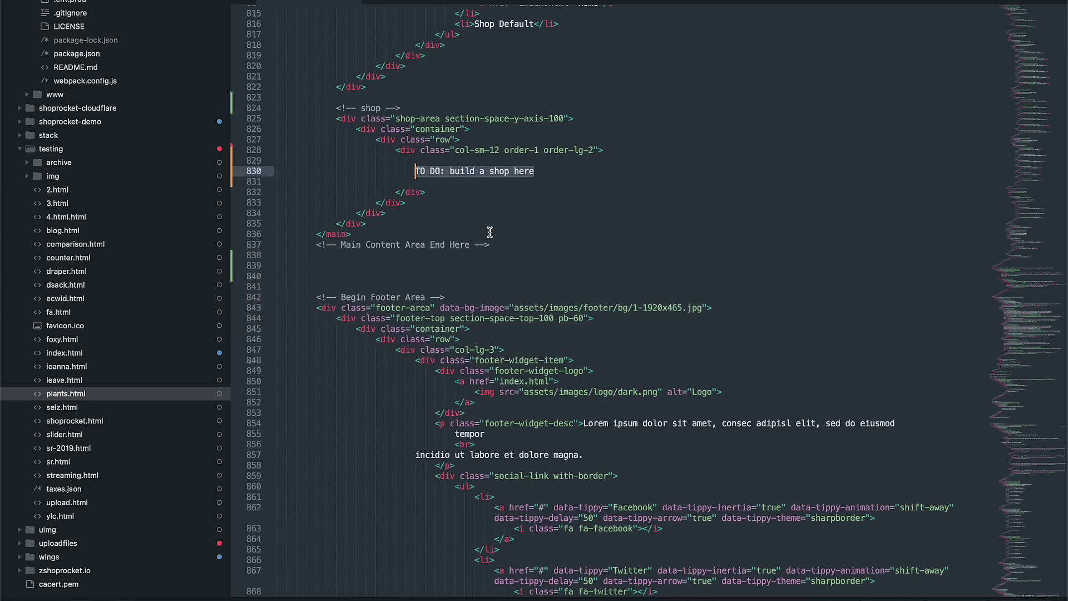
- Paste the Shoprocket embed code over the 'TO DO: build a shop here' line in plants.html
scroll(545, 177, "up", 3)
scroll(416, 200, "up", 5)
scroll(416, 200, "down", 4)
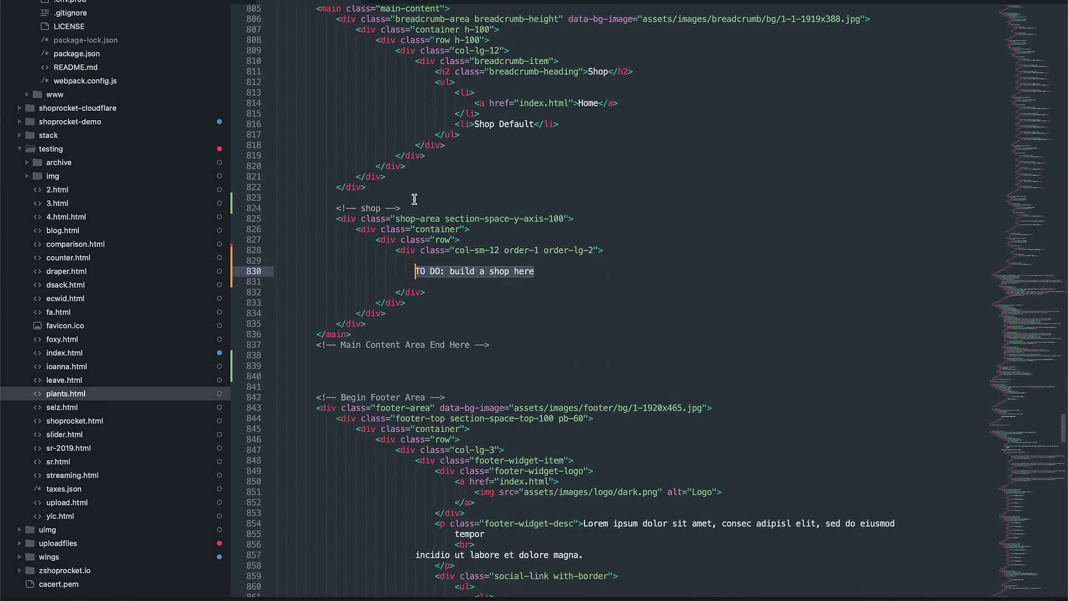
scroll(646, 143, "up", 3)
left_click(501, 333)
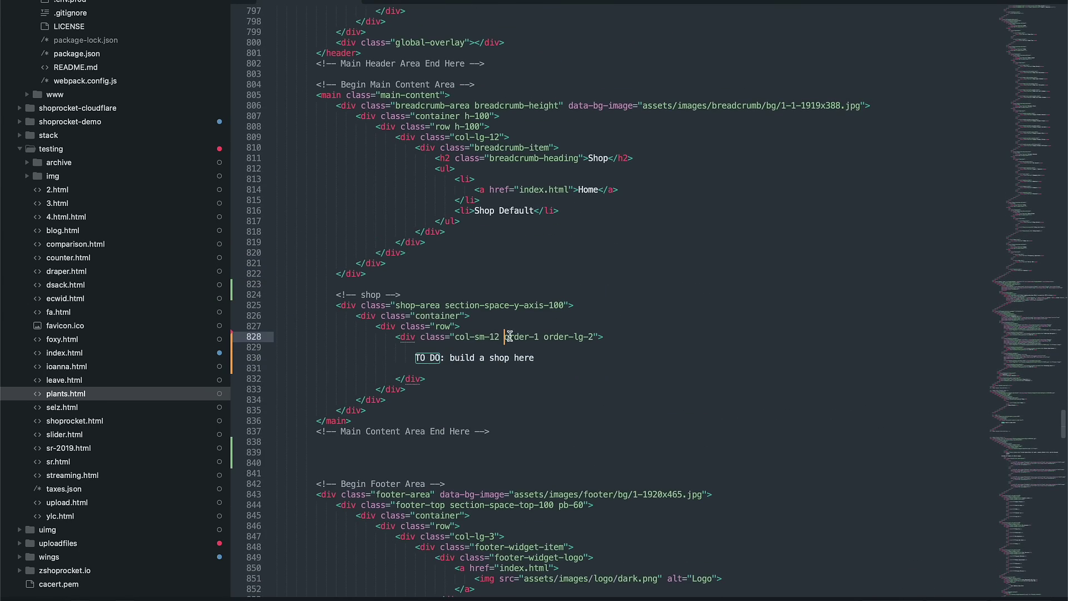
left_click(435, 358)
left_click(415, 357)
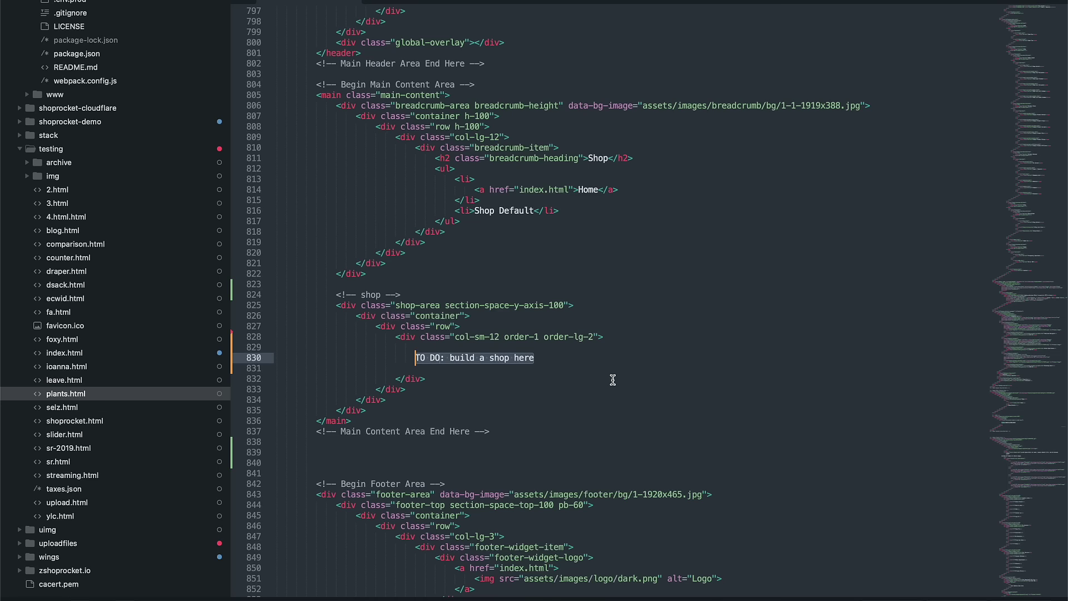
key("super+v")
scroll(612, 380, "down", 3)
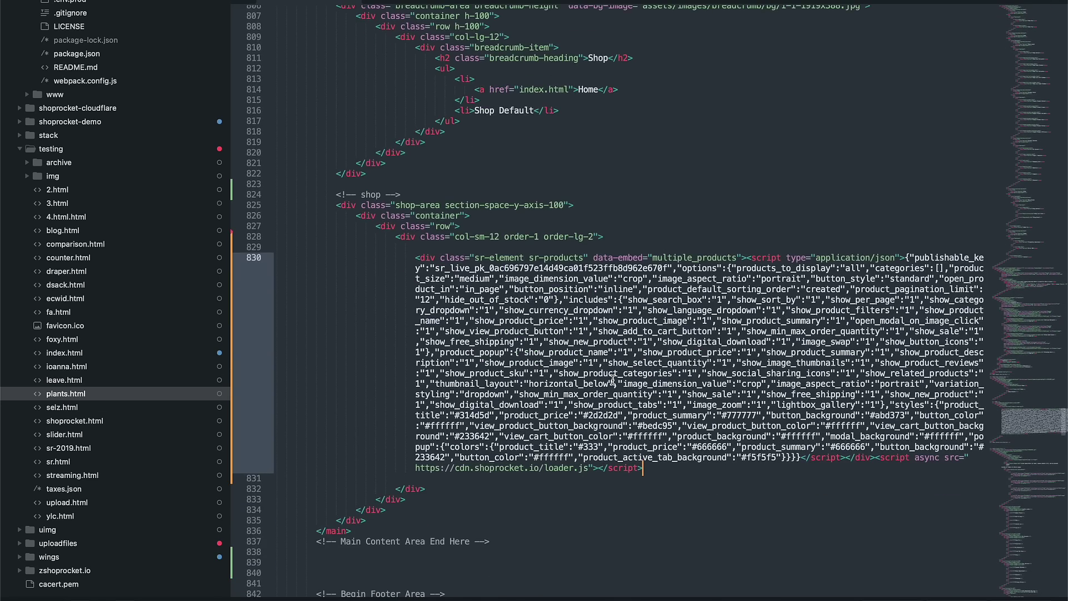
key("super+Tab")
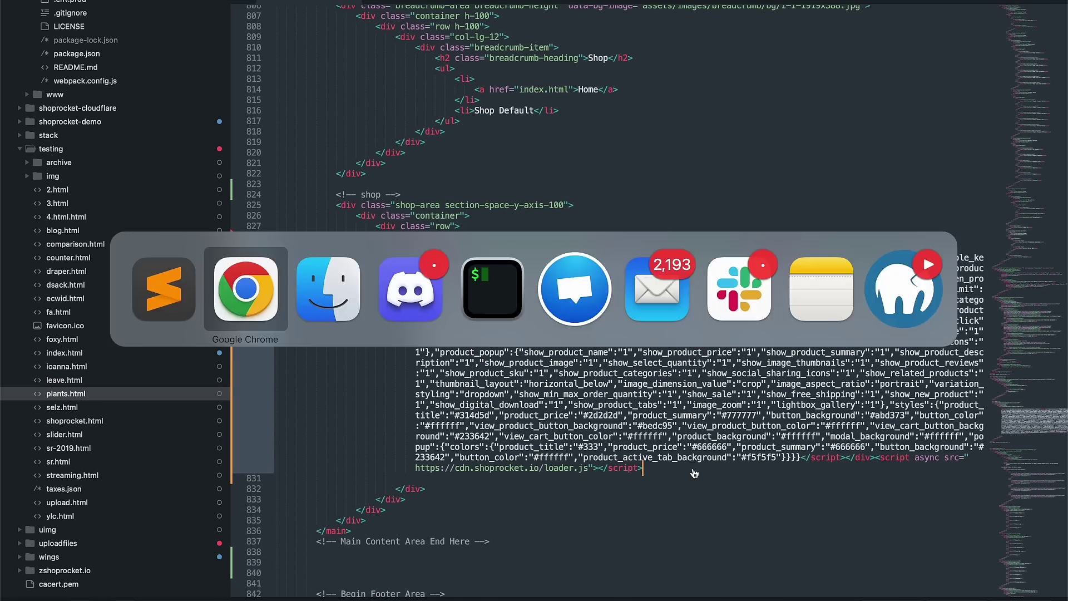
key("ctrl+Tab")
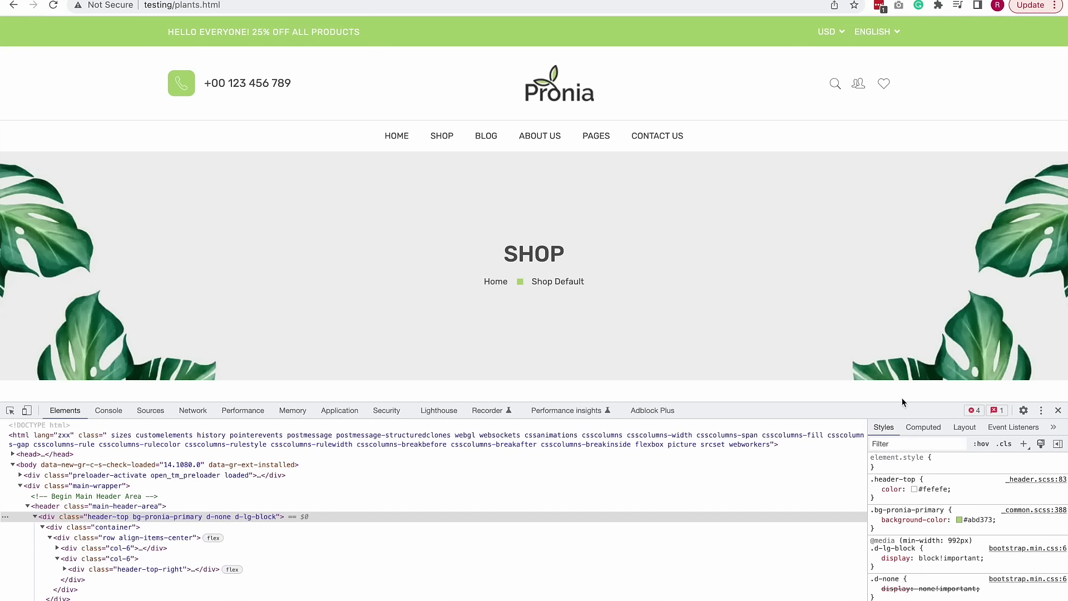
- Close DevTools, reload plants.html, and scroll through the embedded Shoprocket product grid
left_click(1058, 410)
scroll(326, 455, "down", 1)
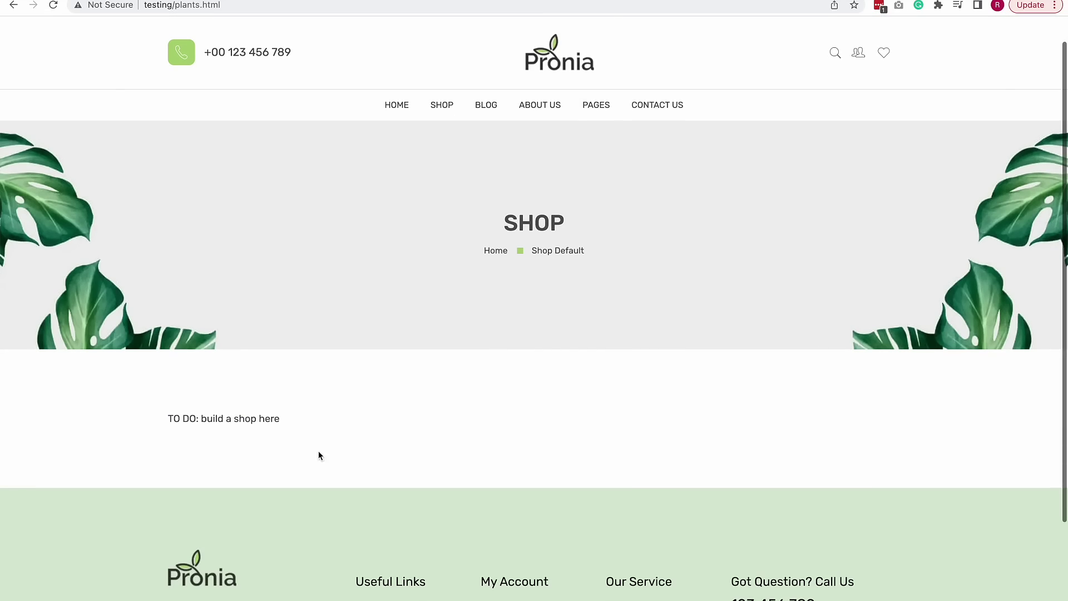
key("super+r")
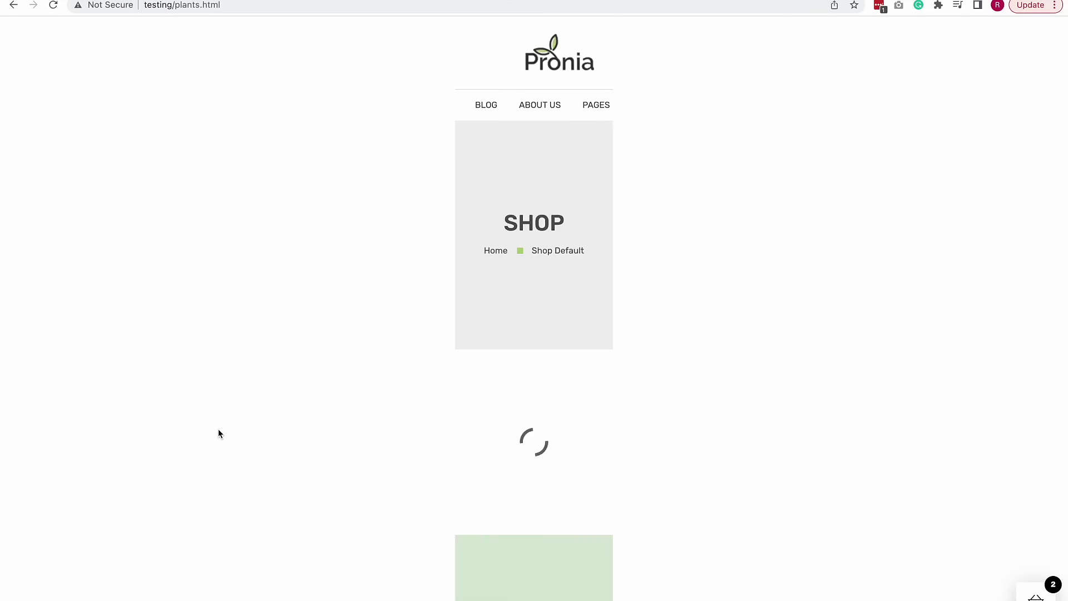
scroll(217, 432, "down", 5)
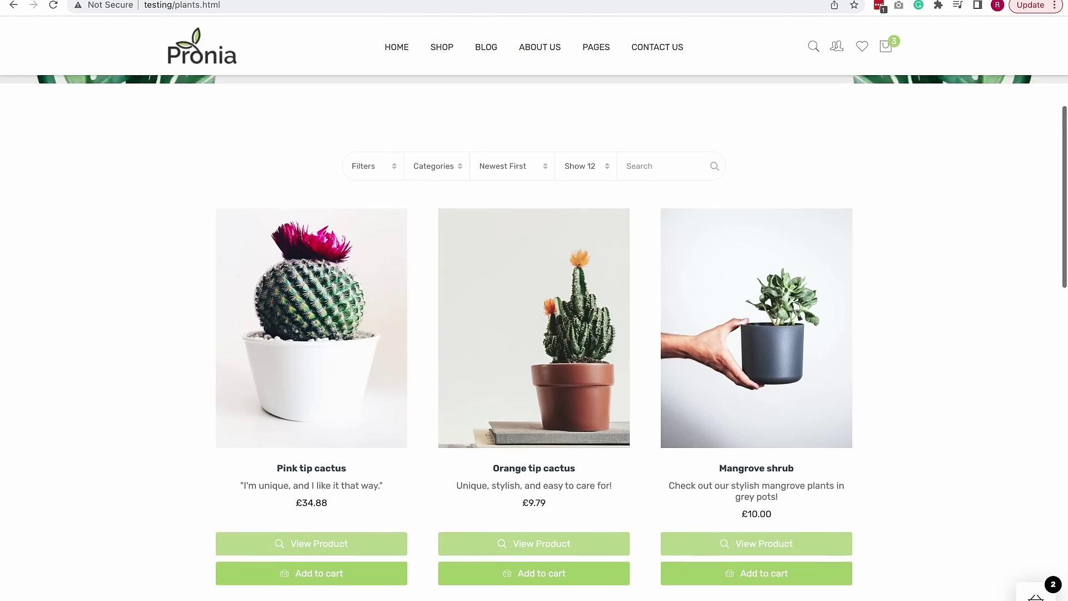
scroll(162, 400, "down", 2)
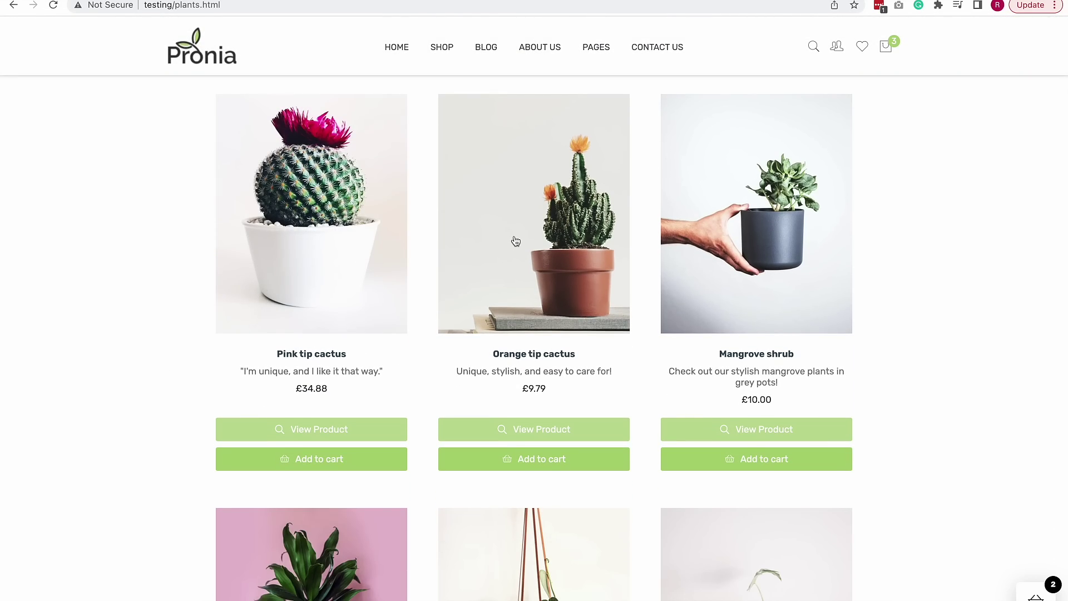
scroll(715, 241, "down", 5)
scroll(507, 337, "down", 3)
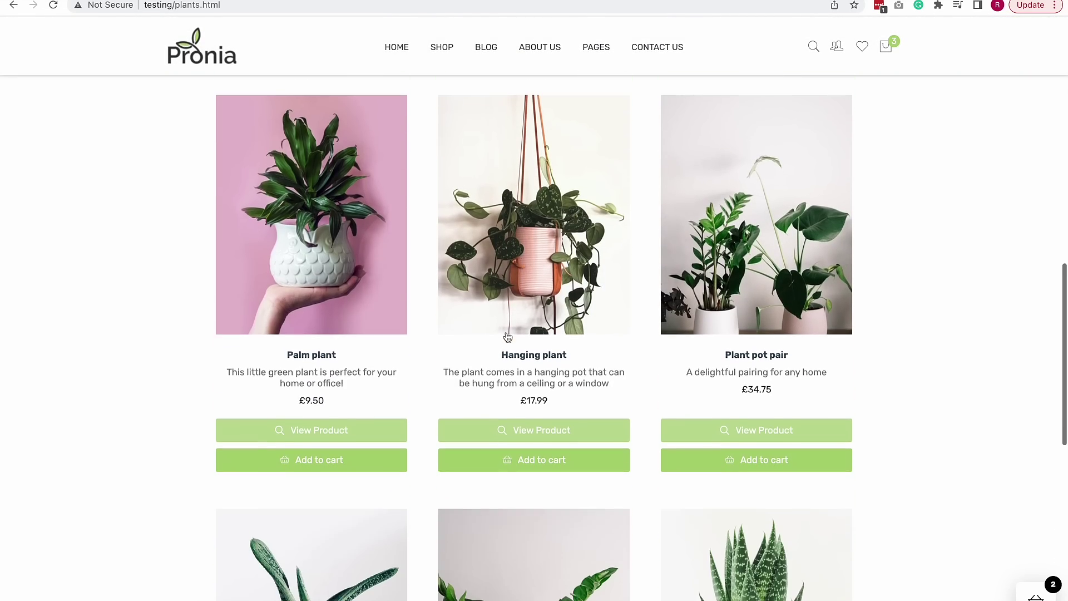
scroll(544, 300, "down", 5)
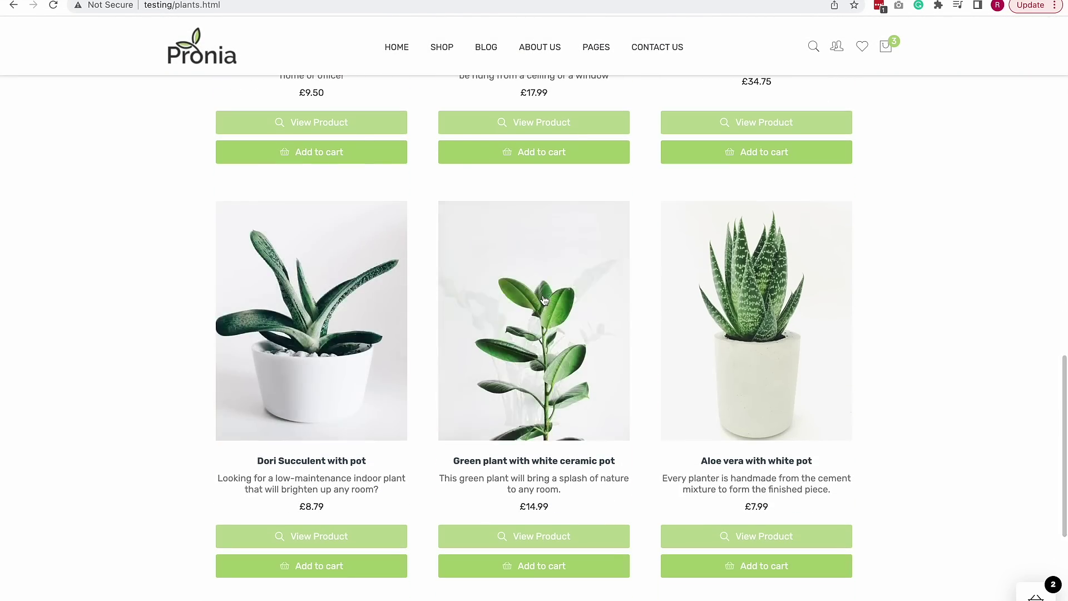
scroll(645, 305, "down", 3)
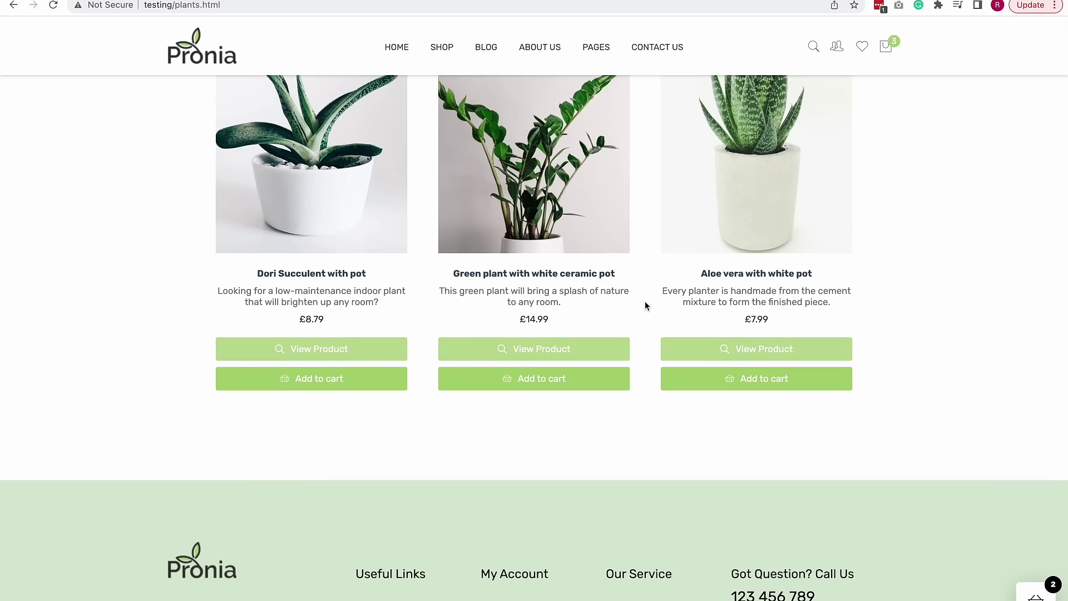
scroll(645, 305, "up", 15)
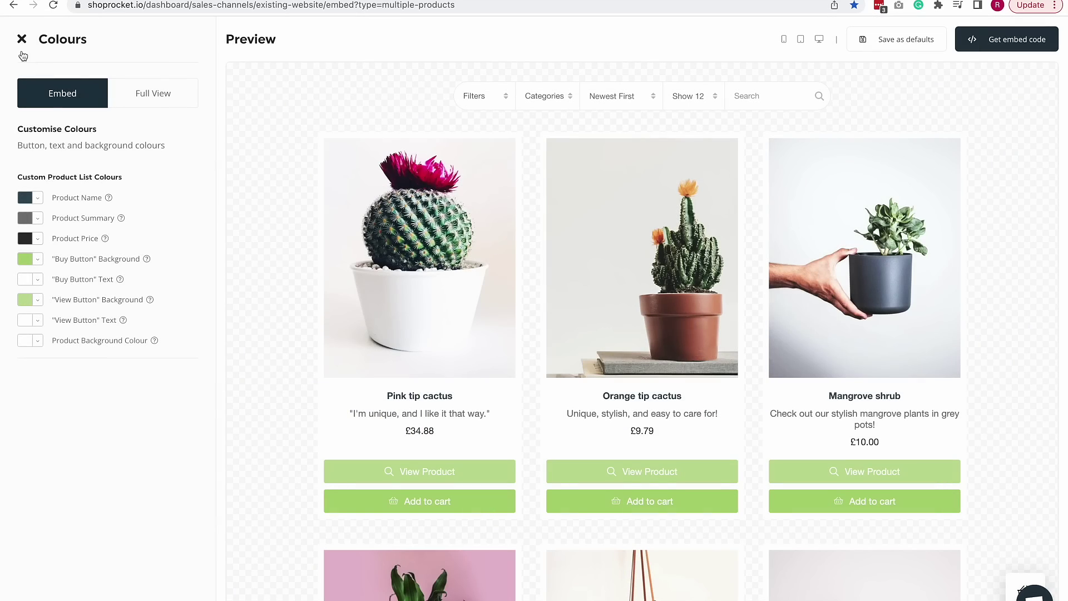
- Close the Colours panel to get back to the main Customise menu
left_click(20, 39)
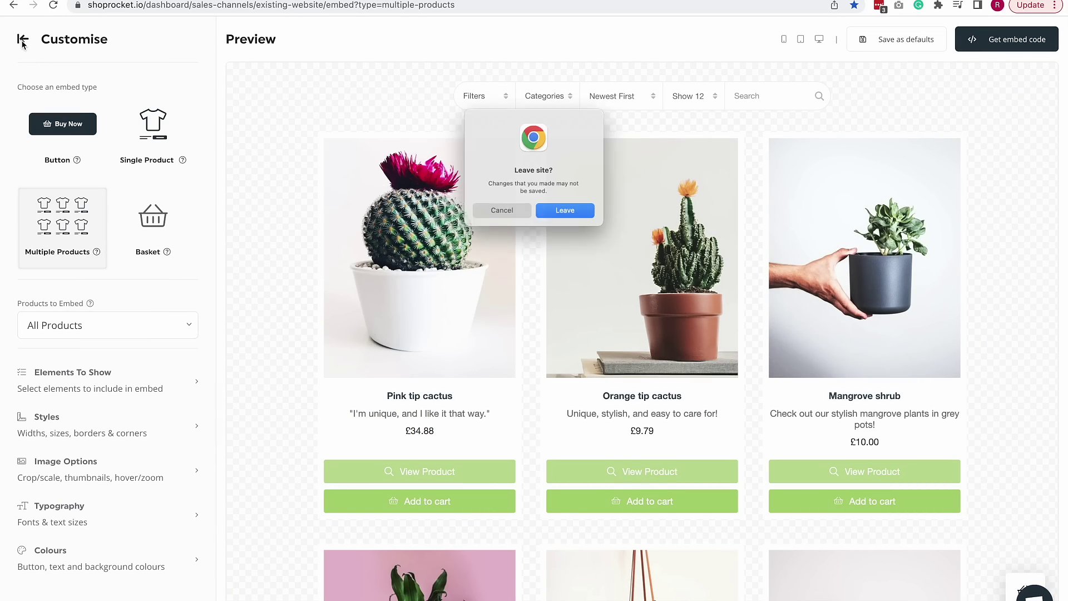
- Leave the embed editor, find Pink tip cactus under All Products, and rename it 'Pink tip short cactus'
left_click(23, 42)
left_click(595, 216)
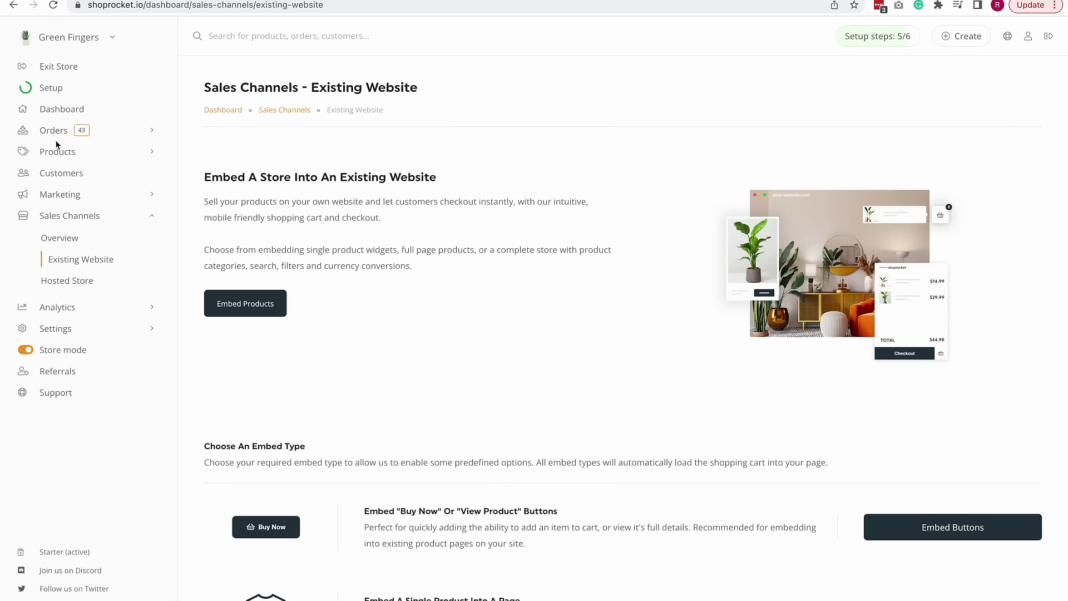
left_click(56, 150)
left_click(47, 175)
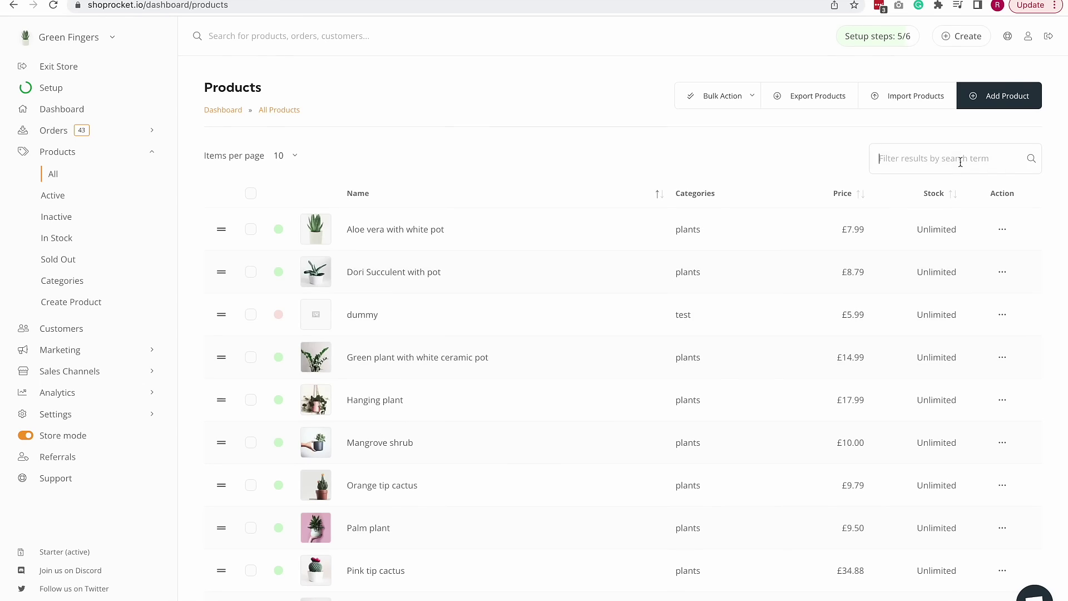
type("pink")
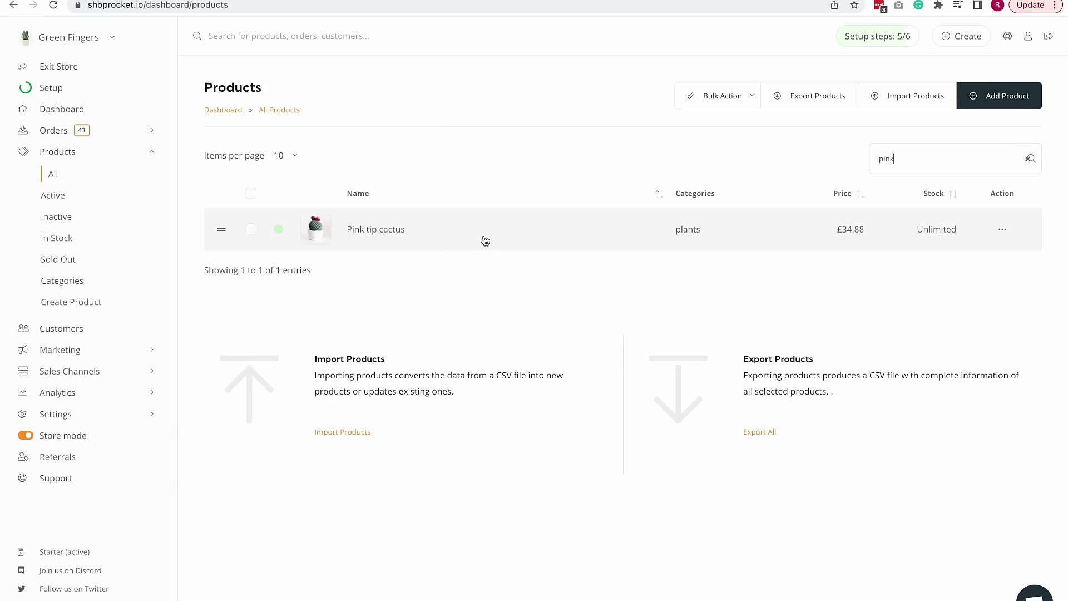
left_click(484, 240)
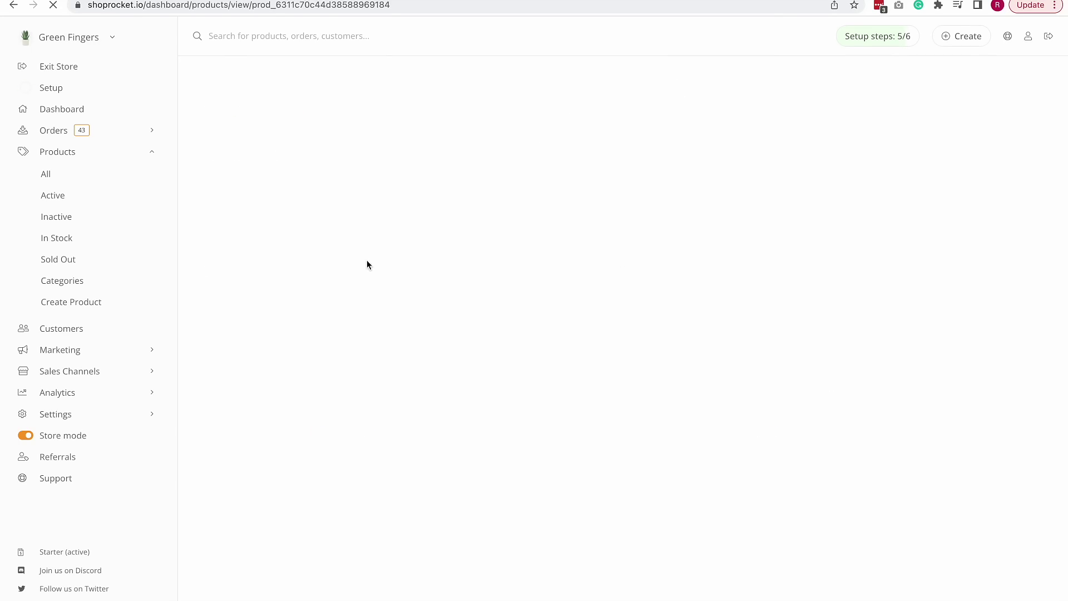
left_click(370, 293)
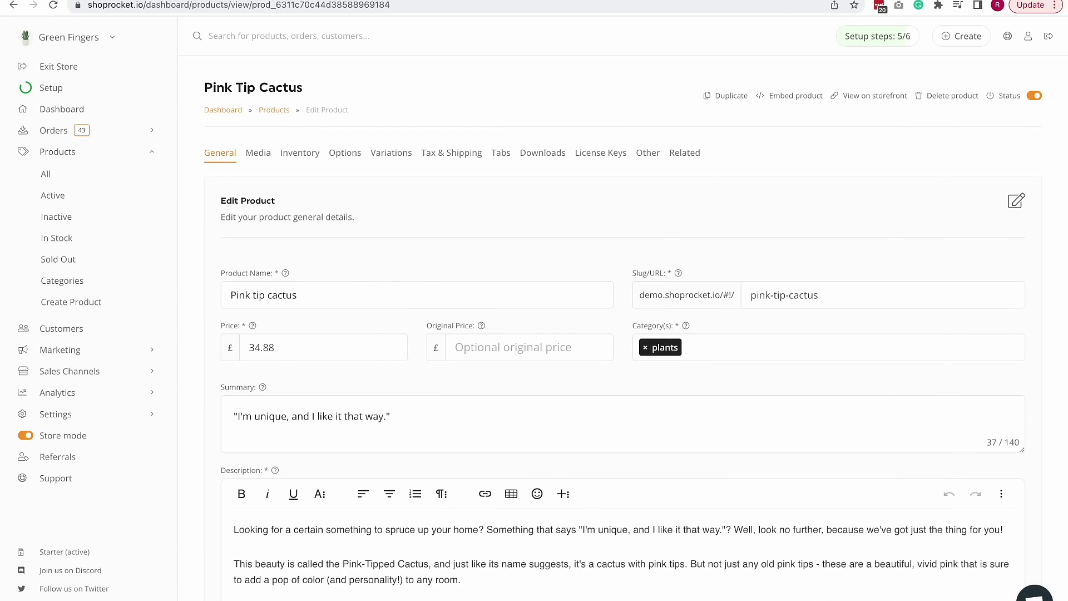
type("short")
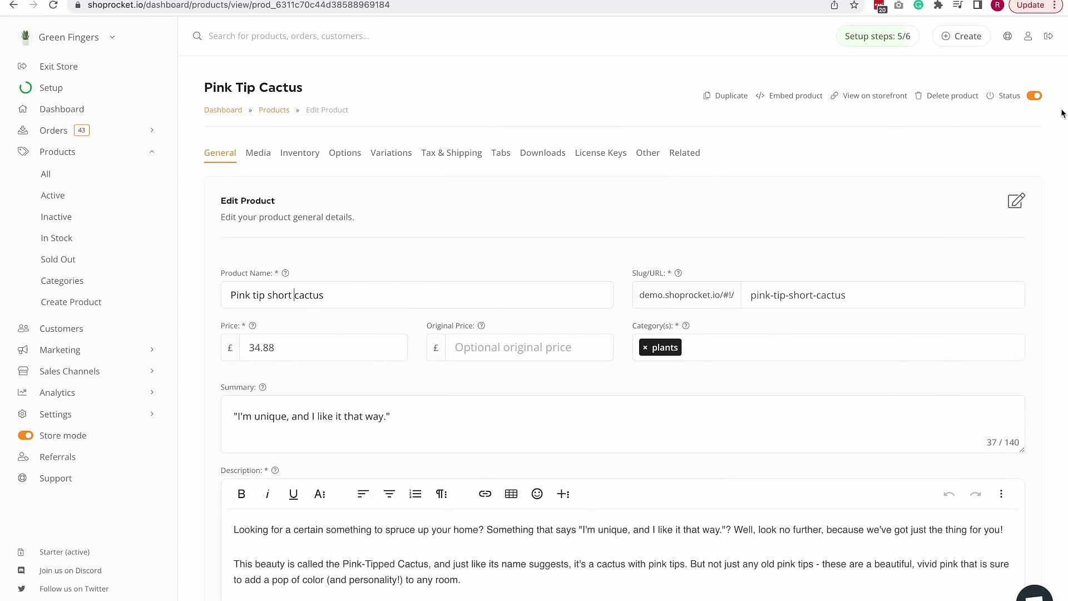
scroll(942, 525, "down", 5)
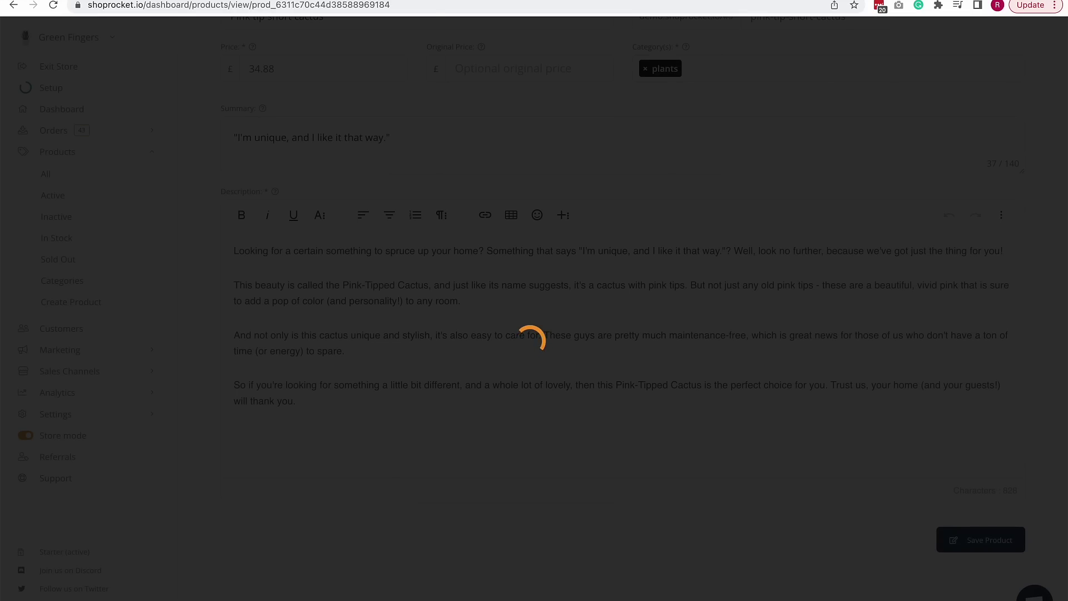
key("ctrl+Tab")
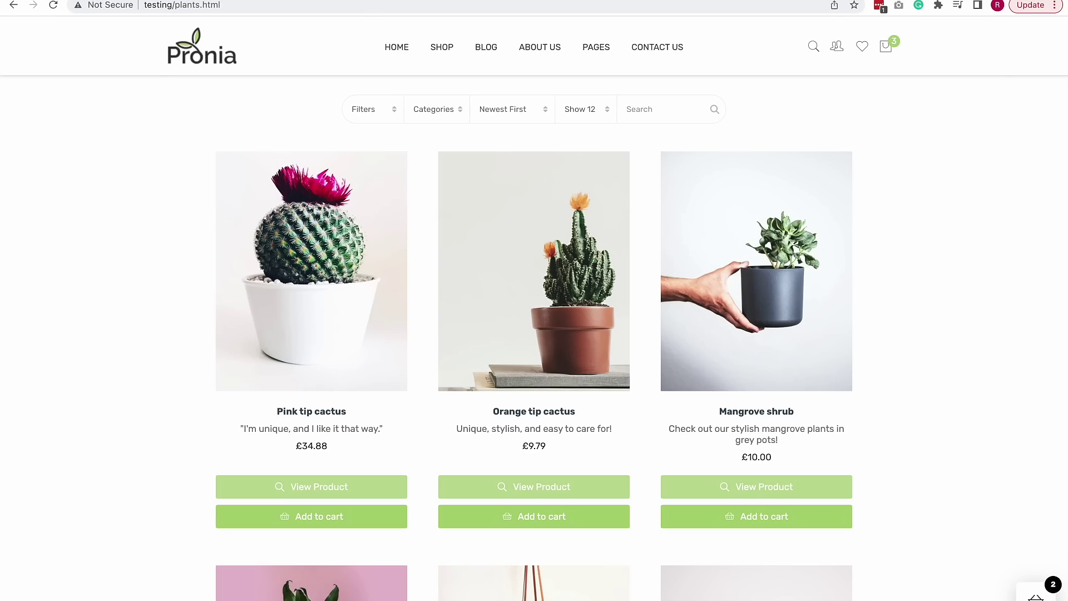
- Reload the storefront and view the renamed Pink tip short cactus and Palm plant product pages
key("super+r")
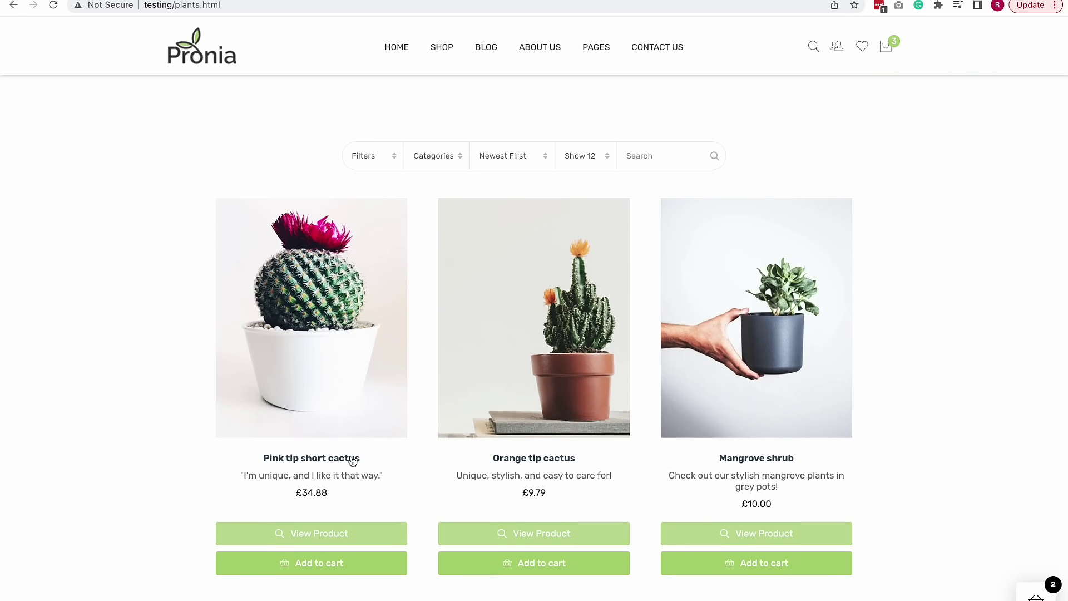
left_click(375, 312)
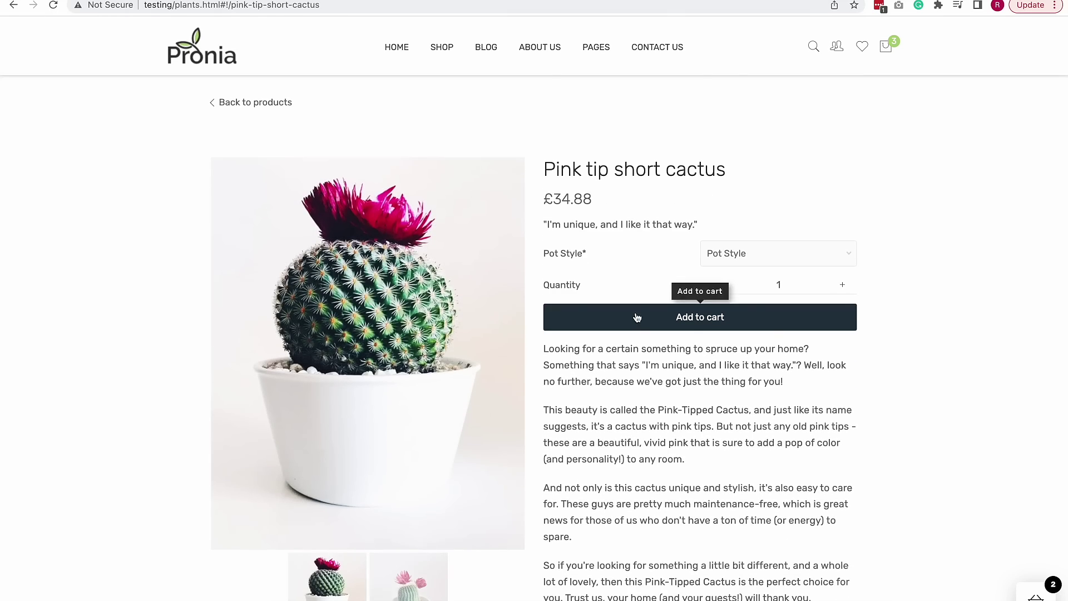
scroll(637, 317, "down", 4)
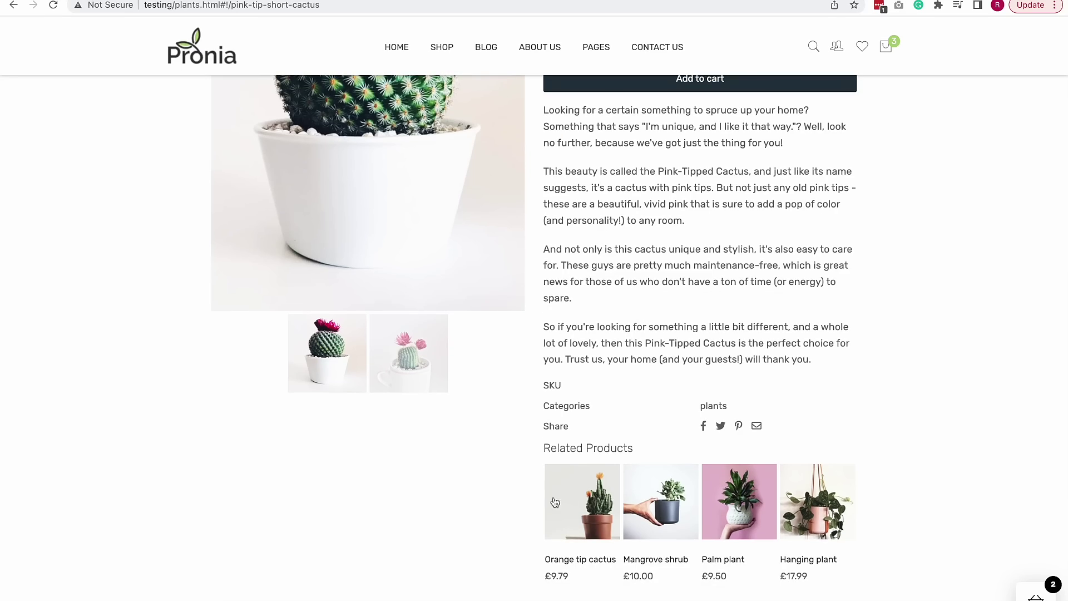
left_click(724, 491)
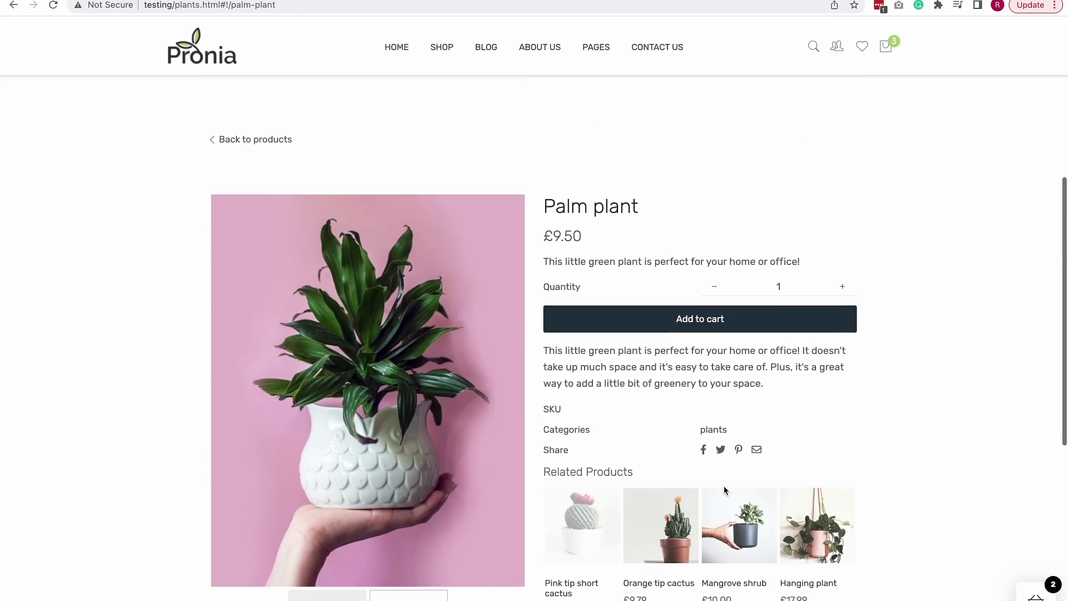
scroll(585, 420, "down", 2)
left_click(585, 420)
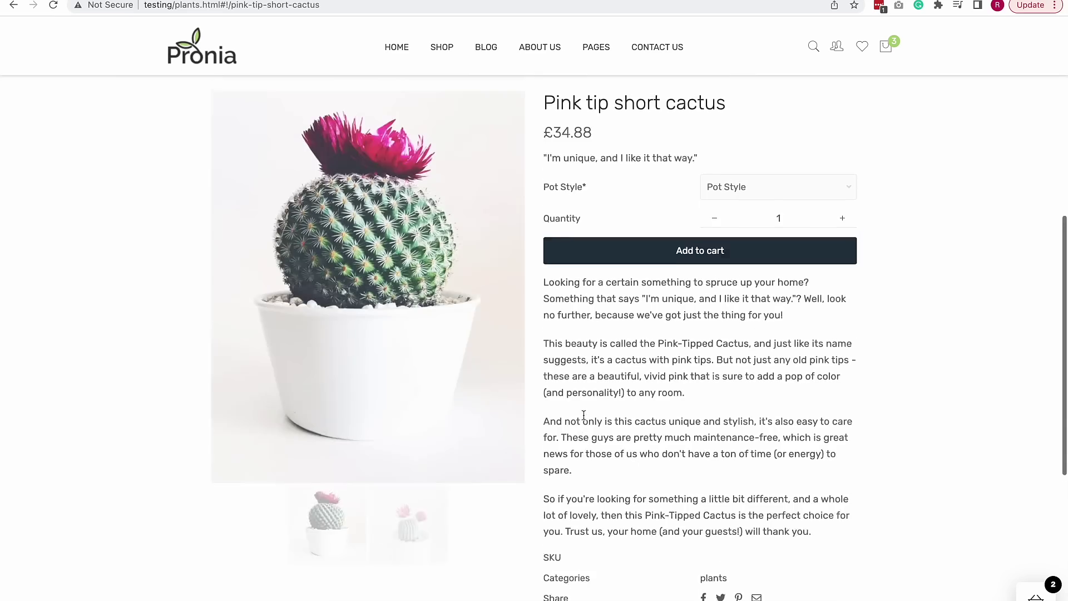
scroll(683, 411, "down", 4)
- Add the Palm plant to the cart and show the cart contents
left_click(710, 525)
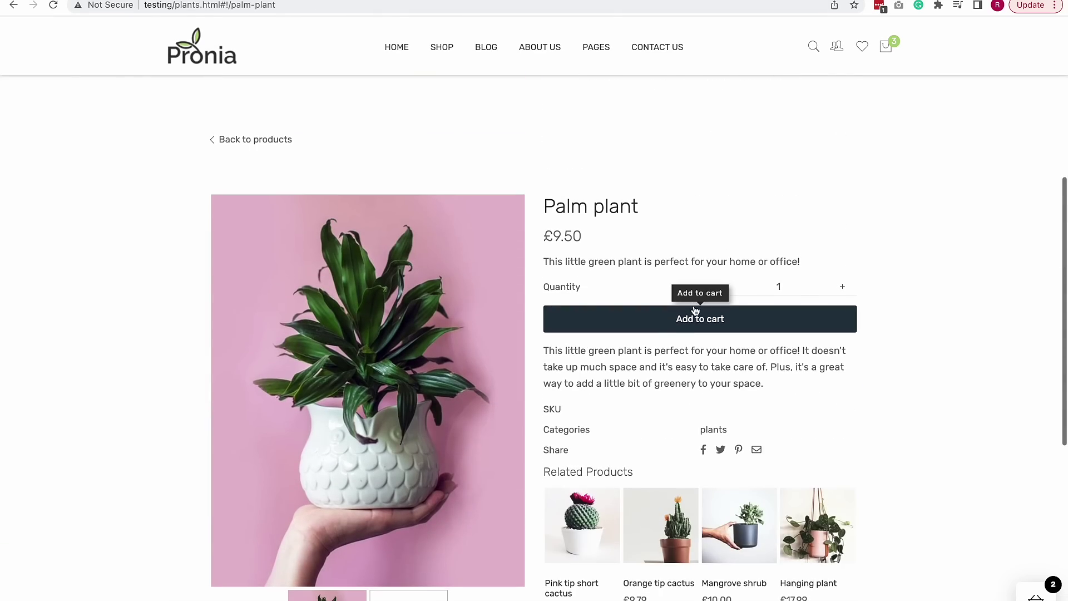
left_click(662, 321)
left_click(632, 352)
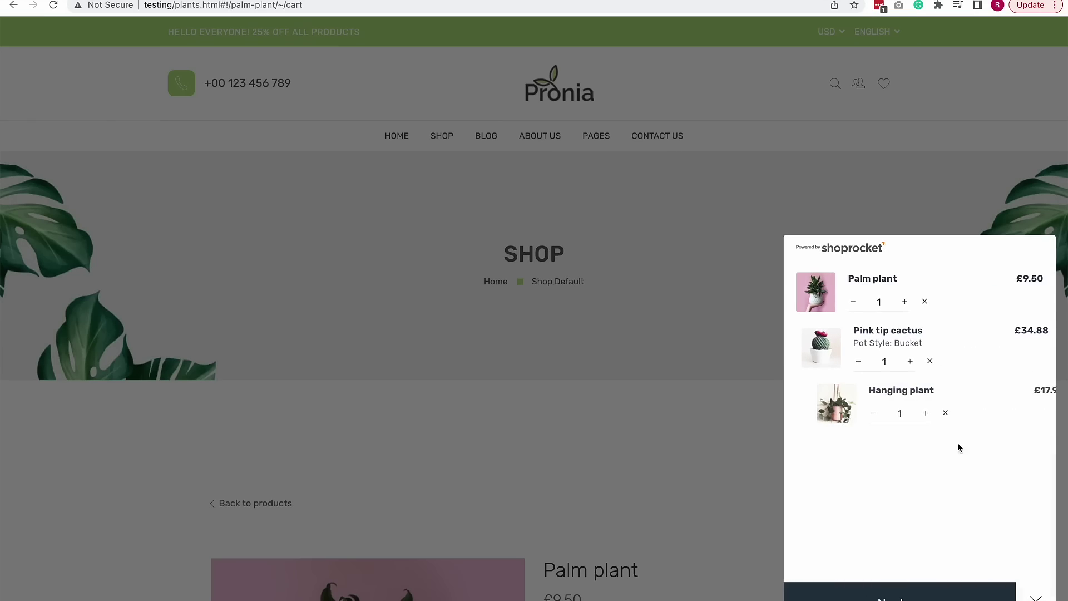
- Raise each plant's cart quantity to 2 and back to 1, then remove and restore the Palm plant
left_click(904, 301)
left_click(905, 361)
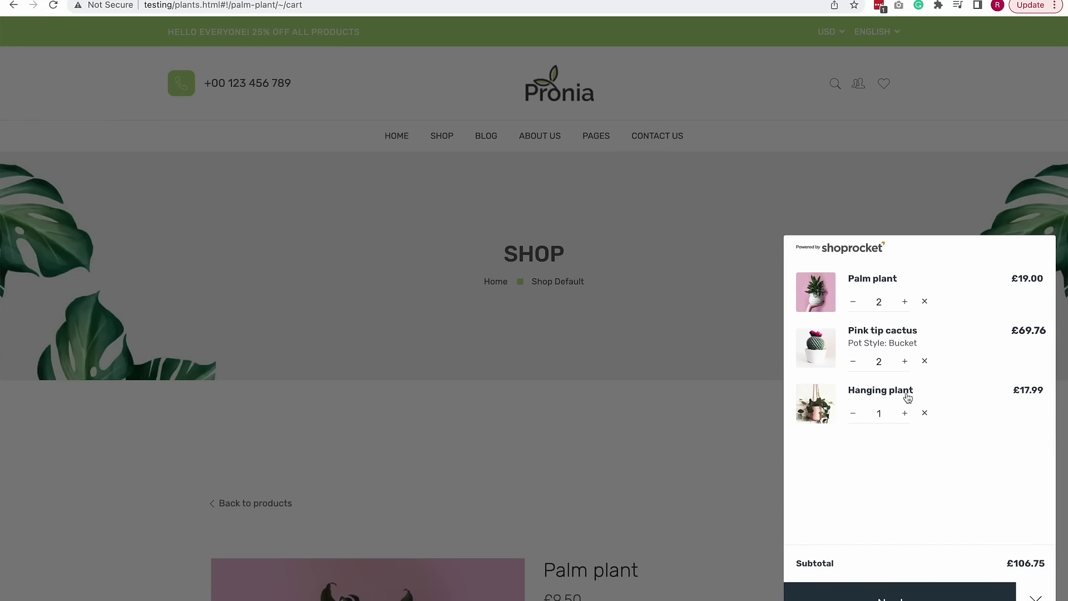
left_click(904, 412)
left_click(853, 412)
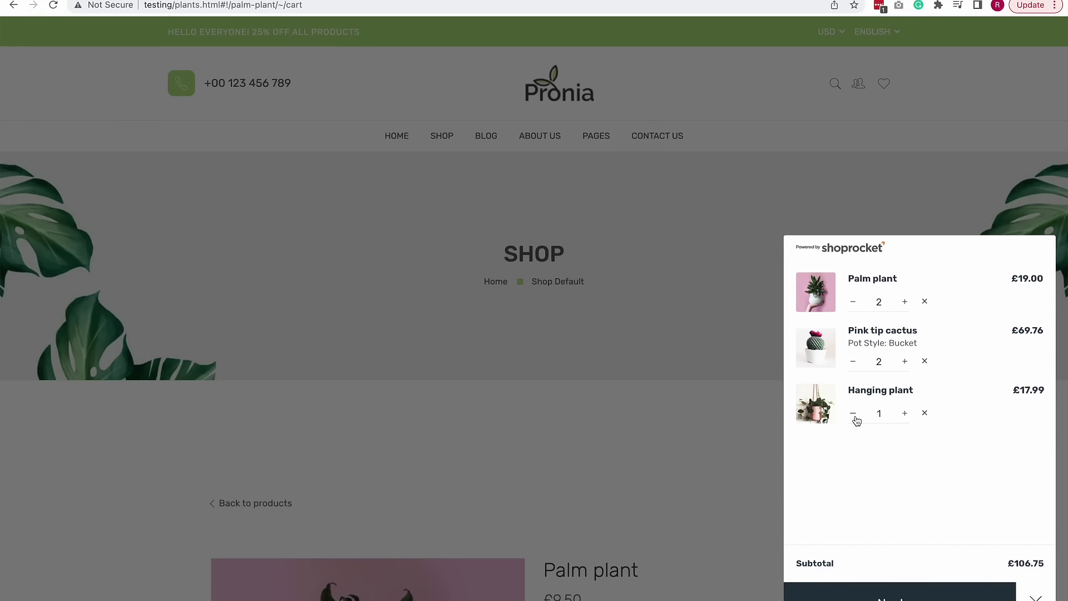
left_click(853, 361)
left_click(854, 302)
left_click(924, 301)
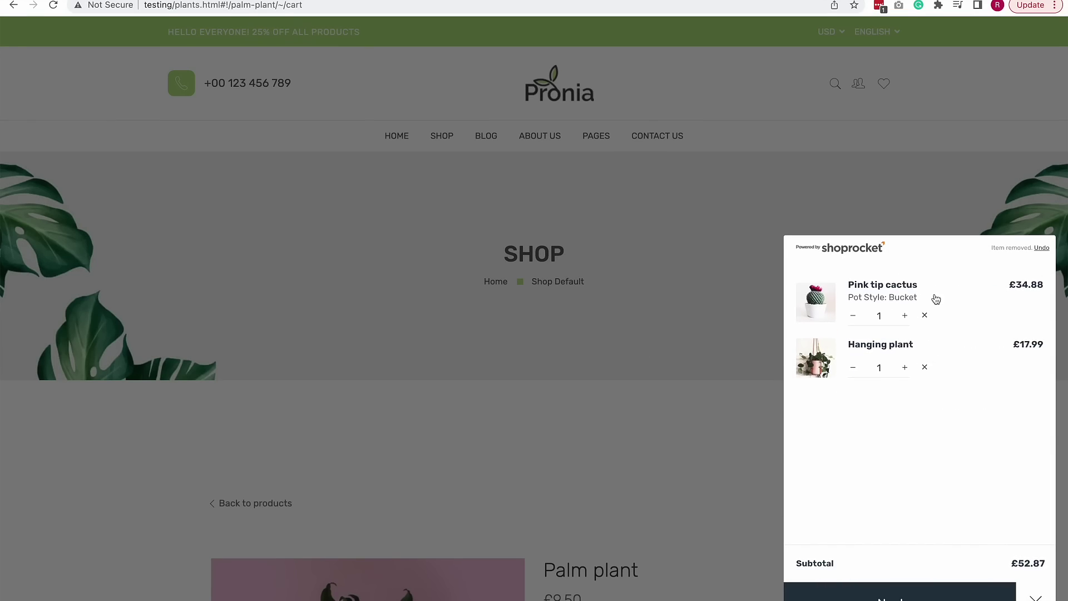
left_click(874, 597)
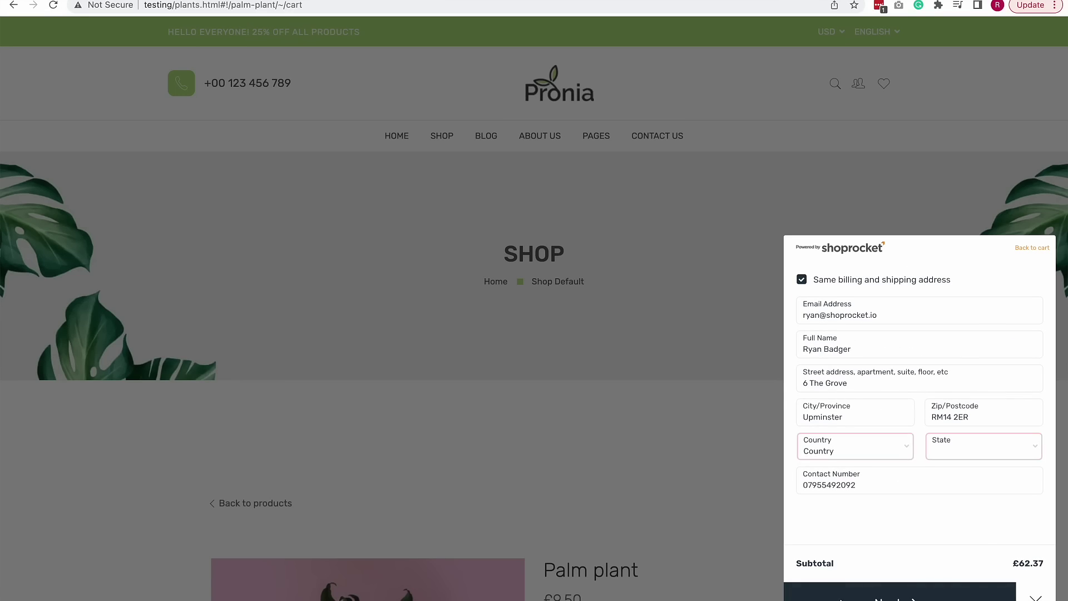
- Keep United Kingdom as the country and choose UK Shipping for £5.00
left_click(879, 452)
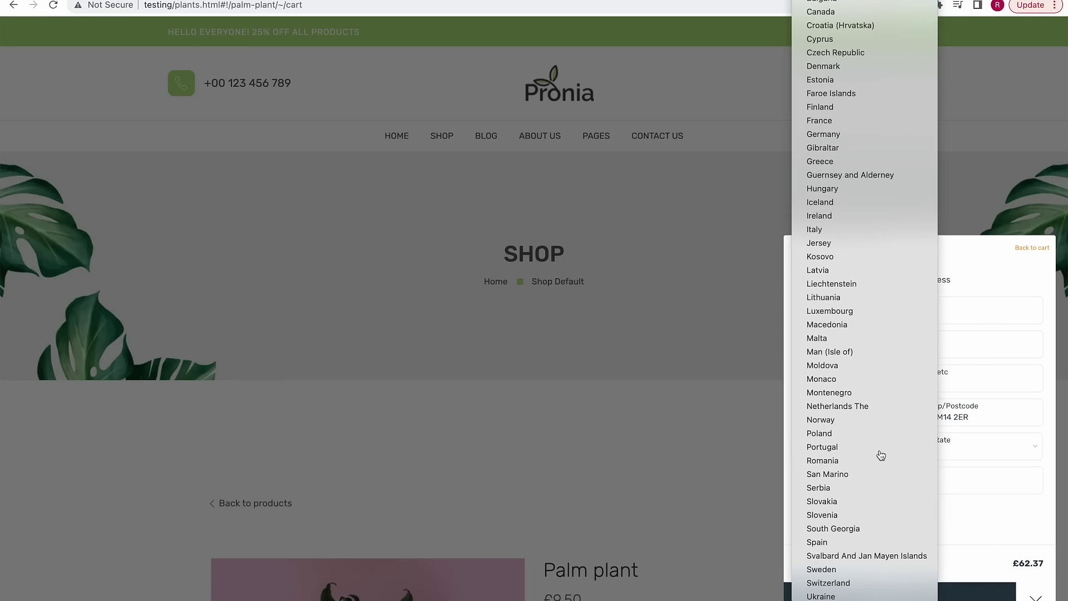
key("Escape")
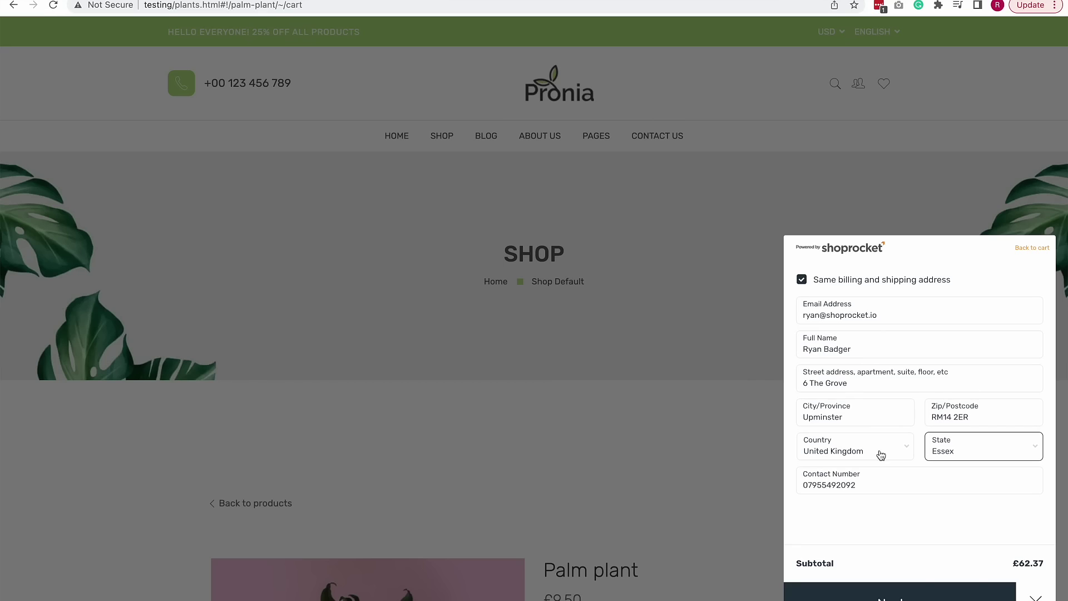
left_click(864, 594)
left_click(811, 312)
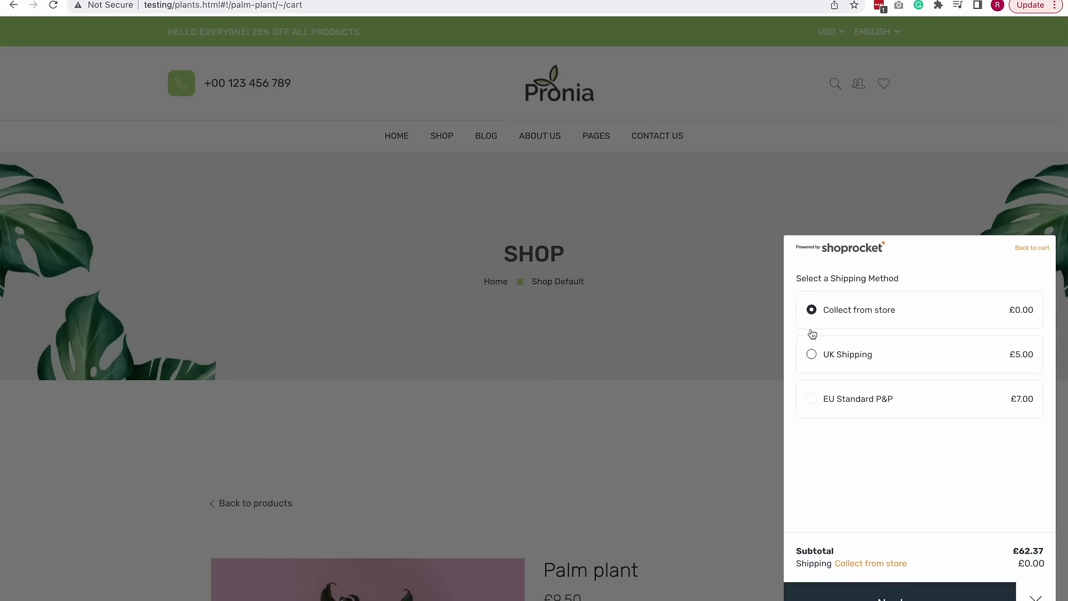
left_click(811, 353)
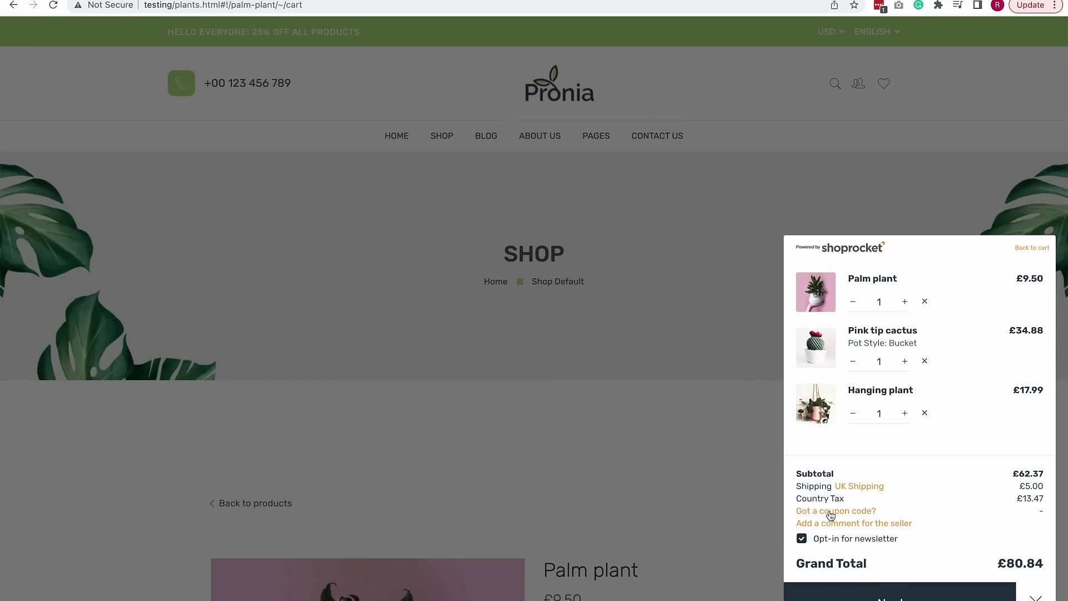
- Add a comment for the seller to the order
left_click(843, 523)
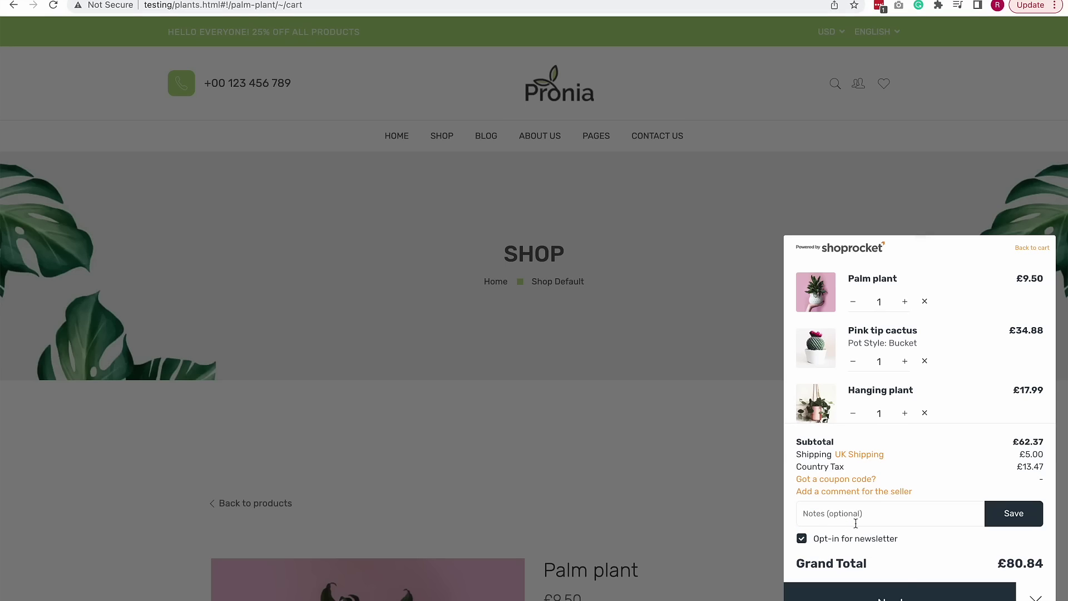
left_click(882, 512)
type("please can you gift wrap this?")
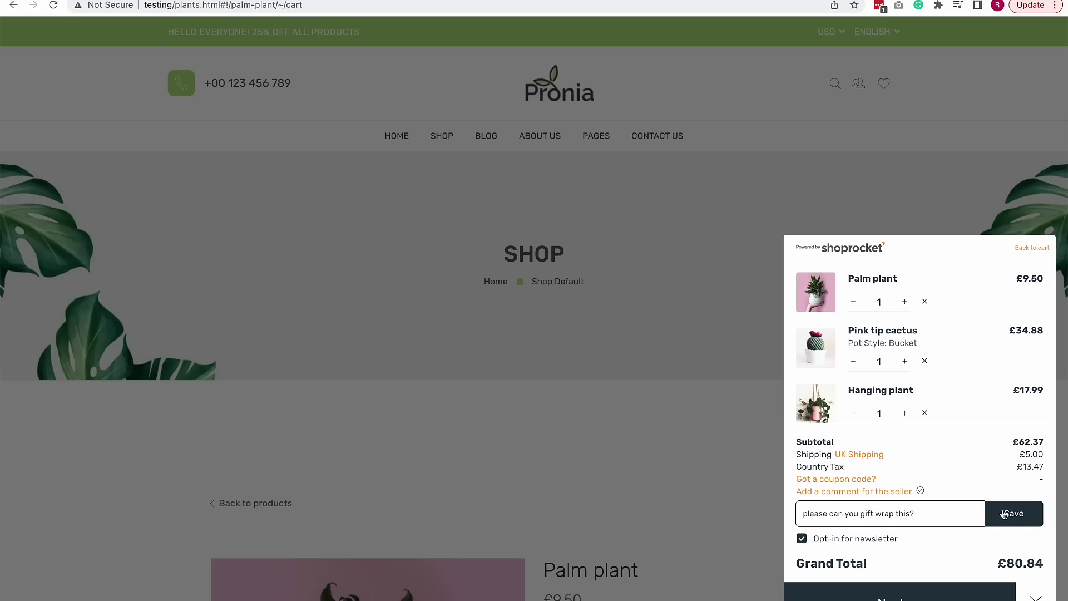
left_click(1004, 514)
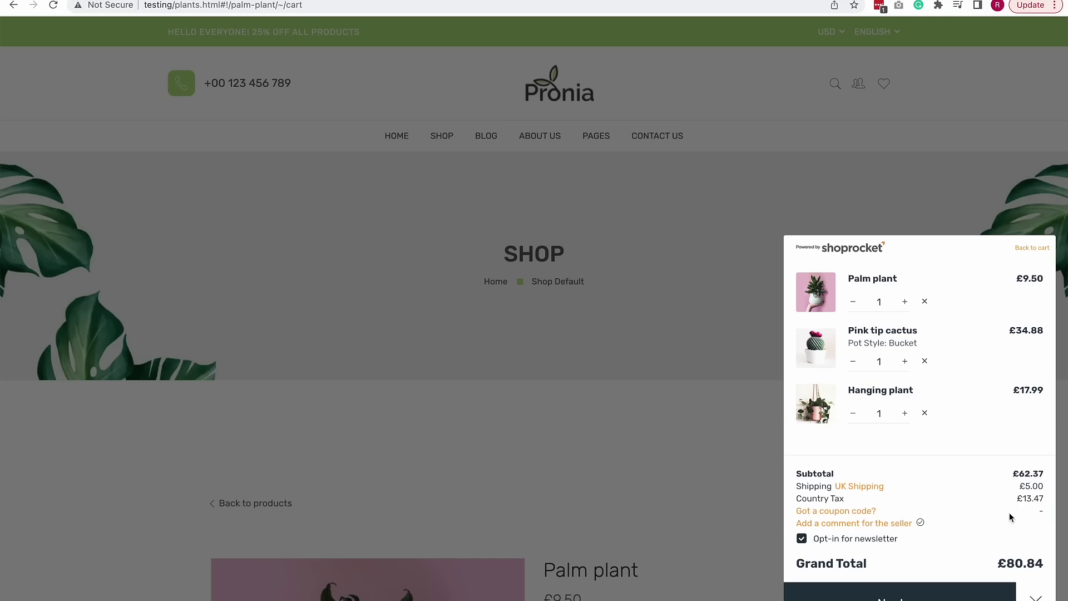
- Pay by cash on collection, place the £80.84 order and dismiss the confirmation
left_click(881, 598)
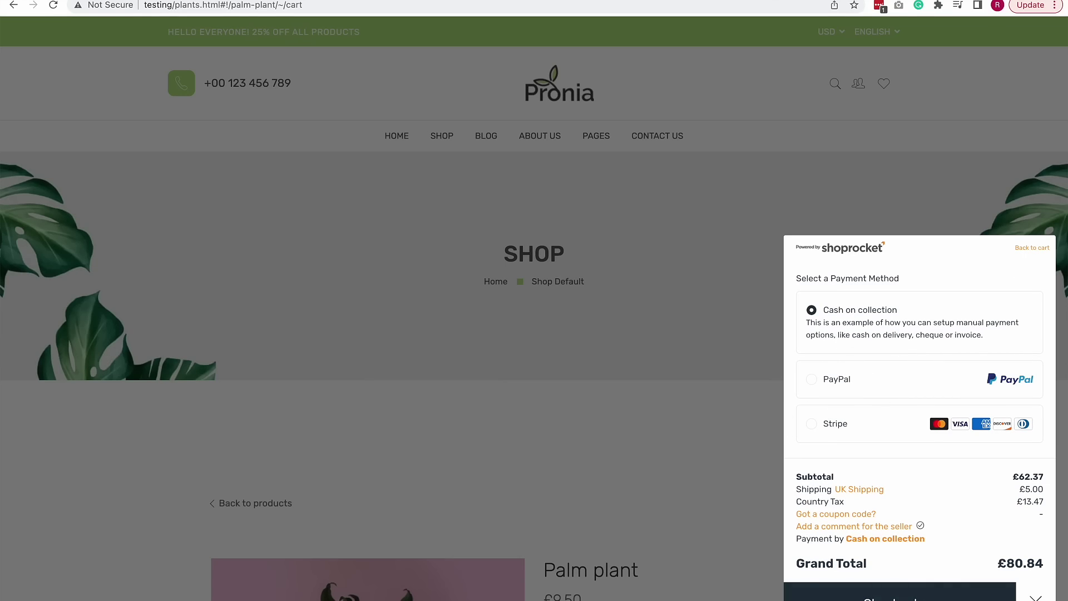
left_click(889, 595)
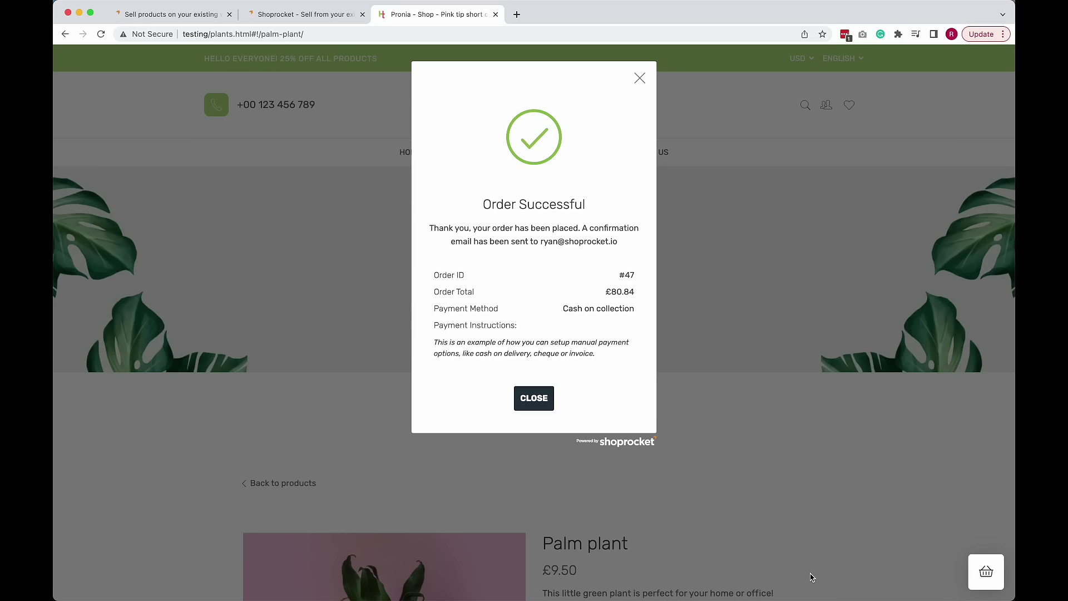
left_click(534, 402)
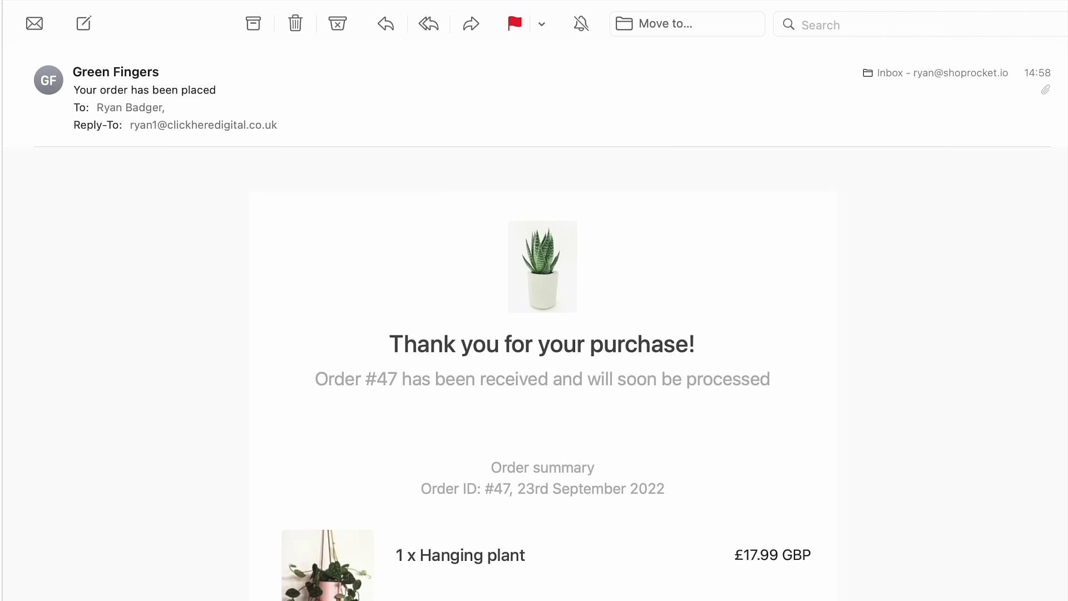
- Scroll through the order #47 confirmation email to review the purchased plants
scroll(733, 433, "down", 15)
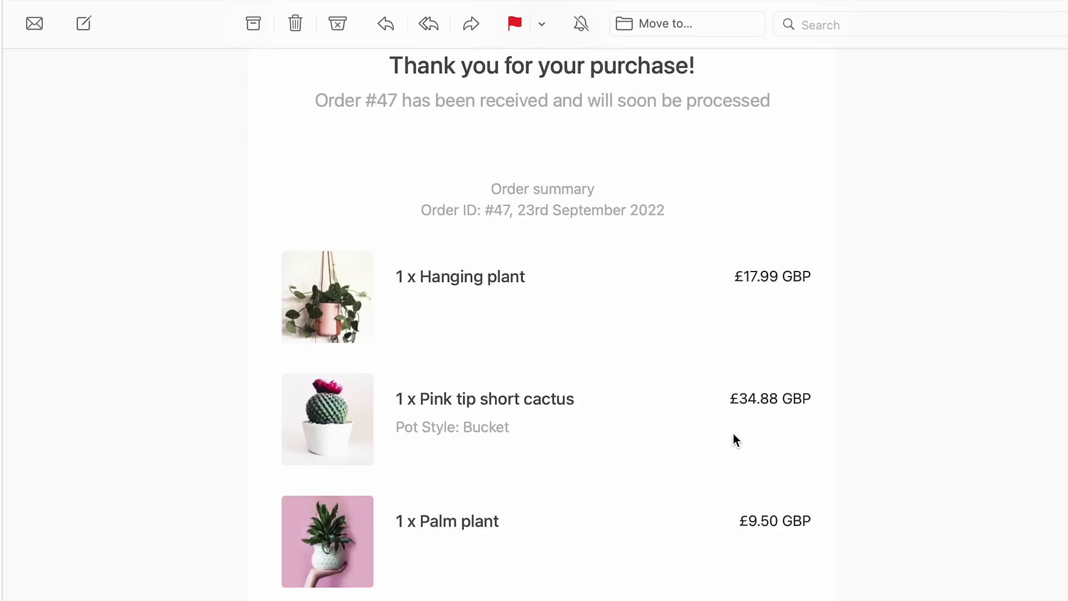
scroll(128, 512, "down", 10)
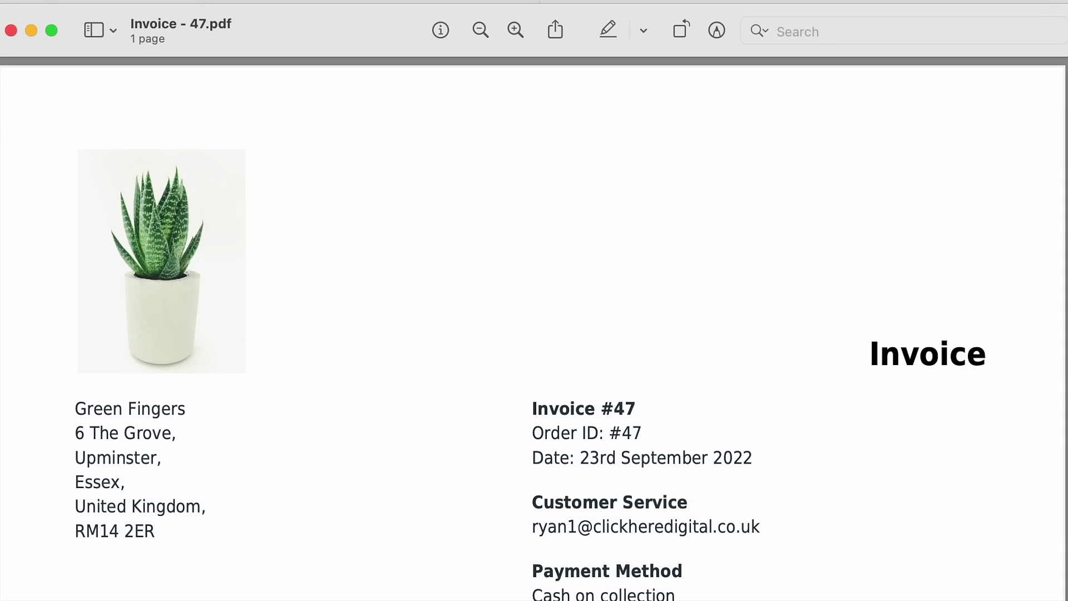
- Scroll through the Invoice #47 PDF to check its addresses and items
scroll(532, 330, "down", 10)
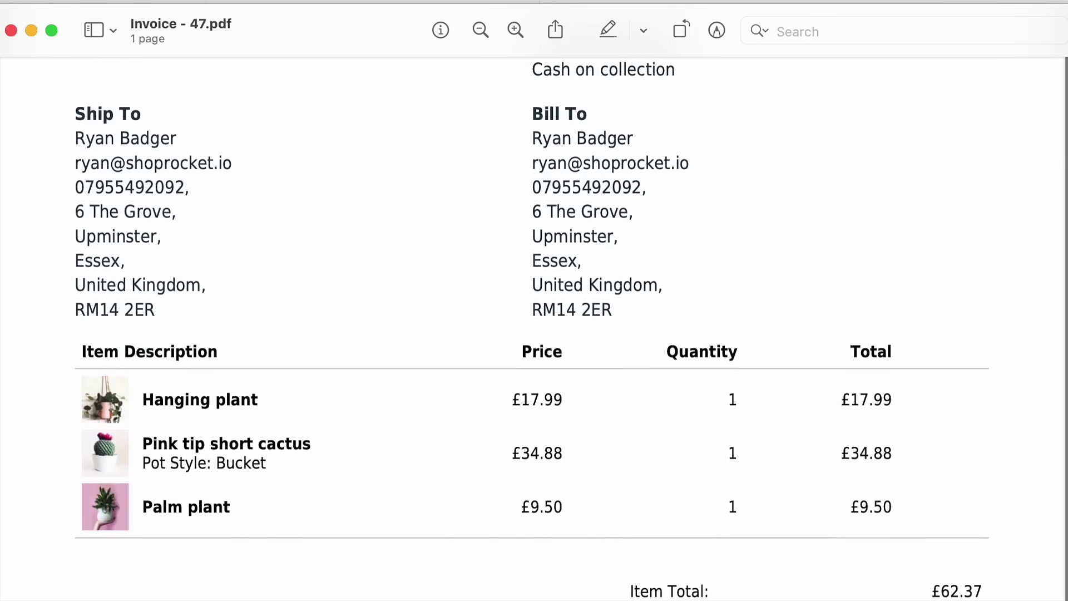
scroll(532, 330, "up", 15)
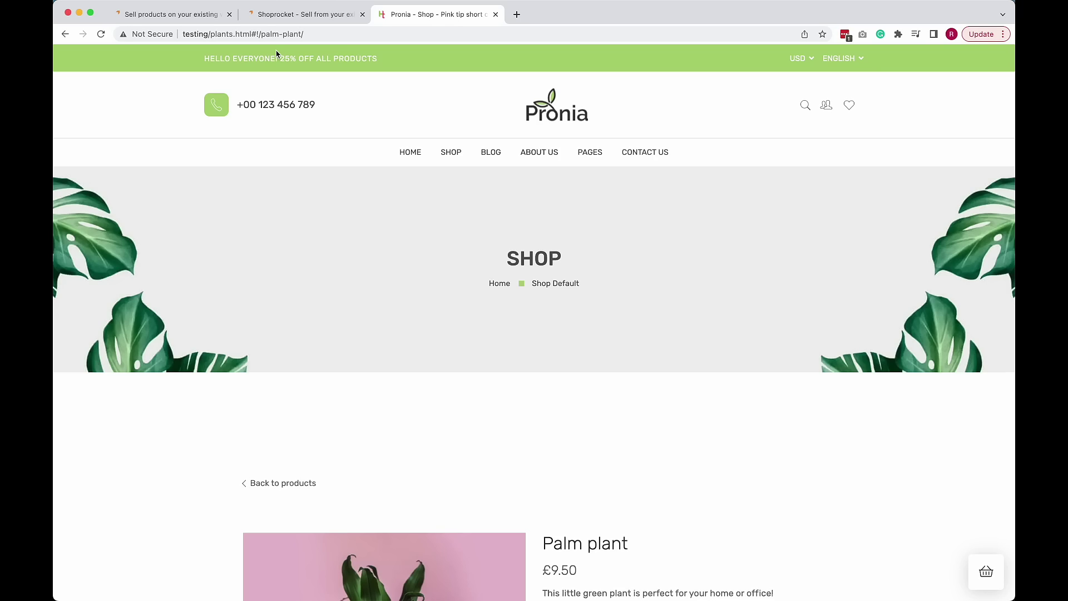
- In the Shoprocket dashboard, list all orders and open order #47
left_click(190, 16)
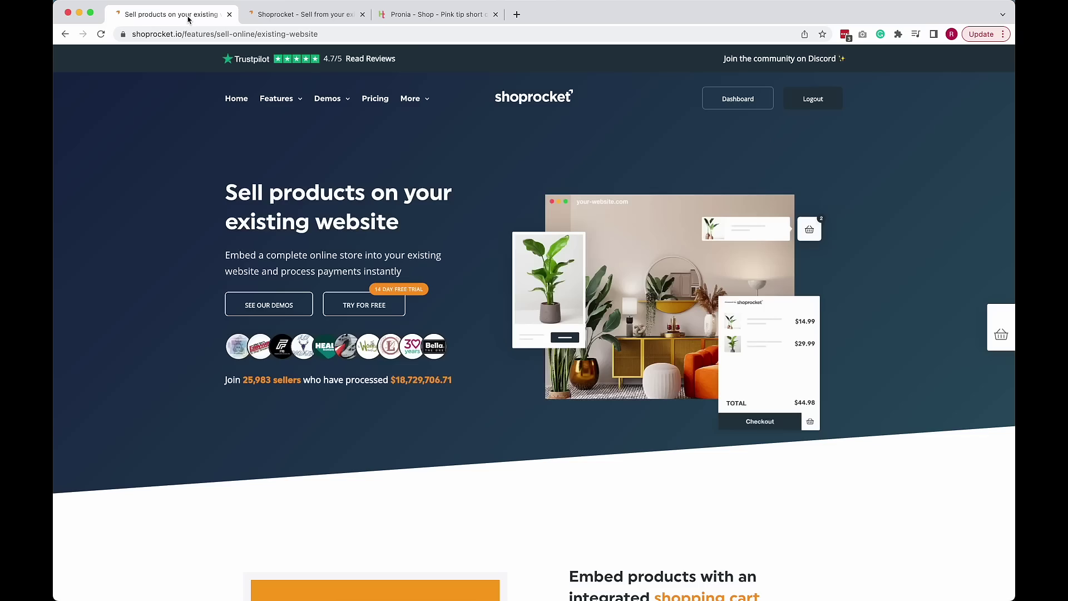
left_click(283, 16)
left_click(99, 146)
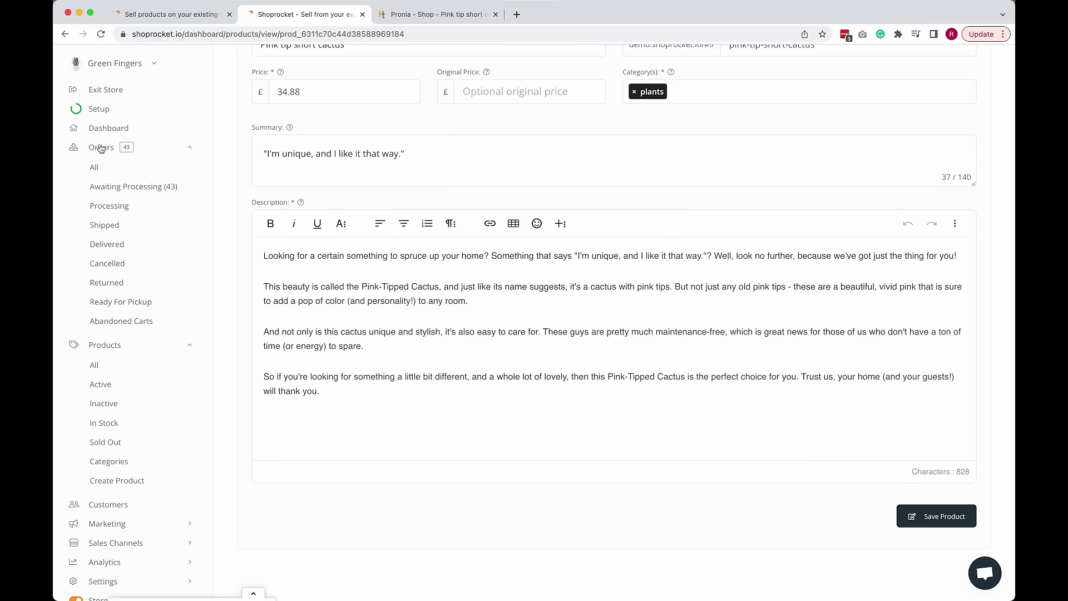
left_click(96, 169)
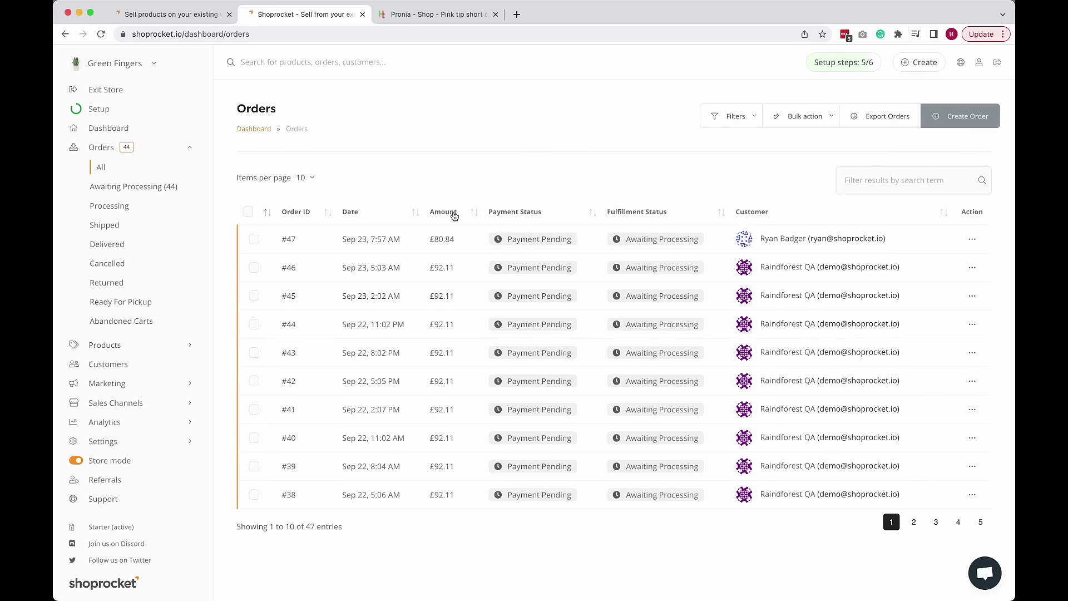
left_click(591, 239)
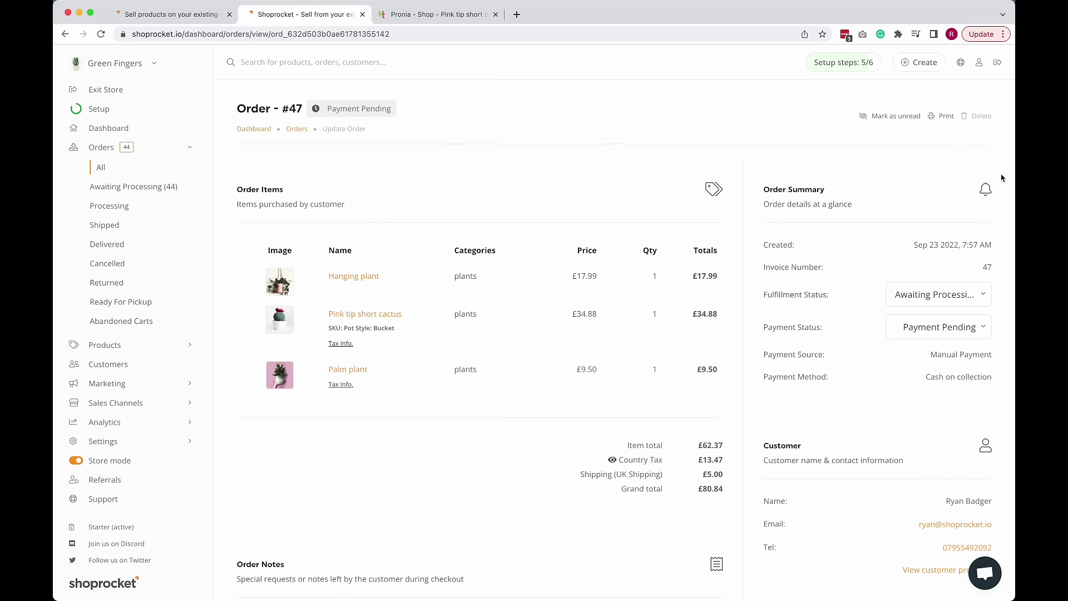
- Set order #47's payment status to Paid and email the customer about it
left_click(935, 331)
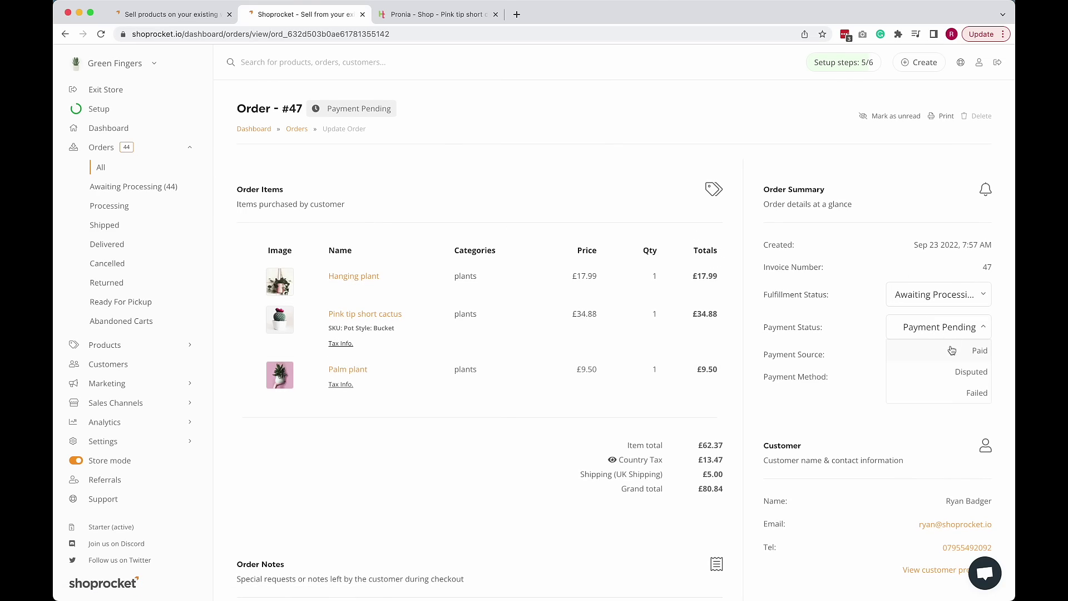
left_click(951, 349)
left_click(346, 320)
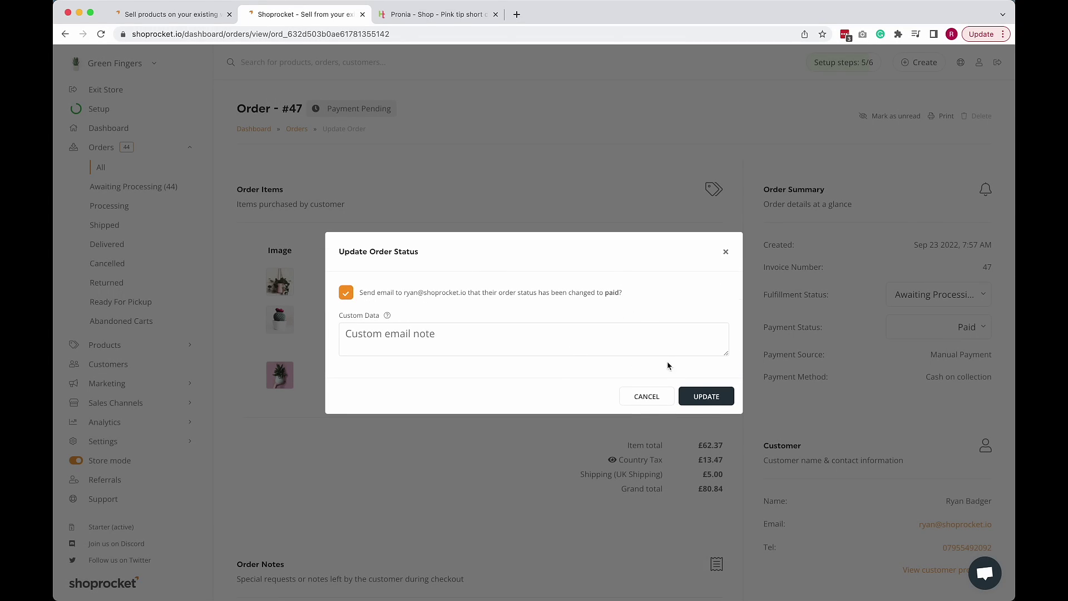
left_click(700, 397)
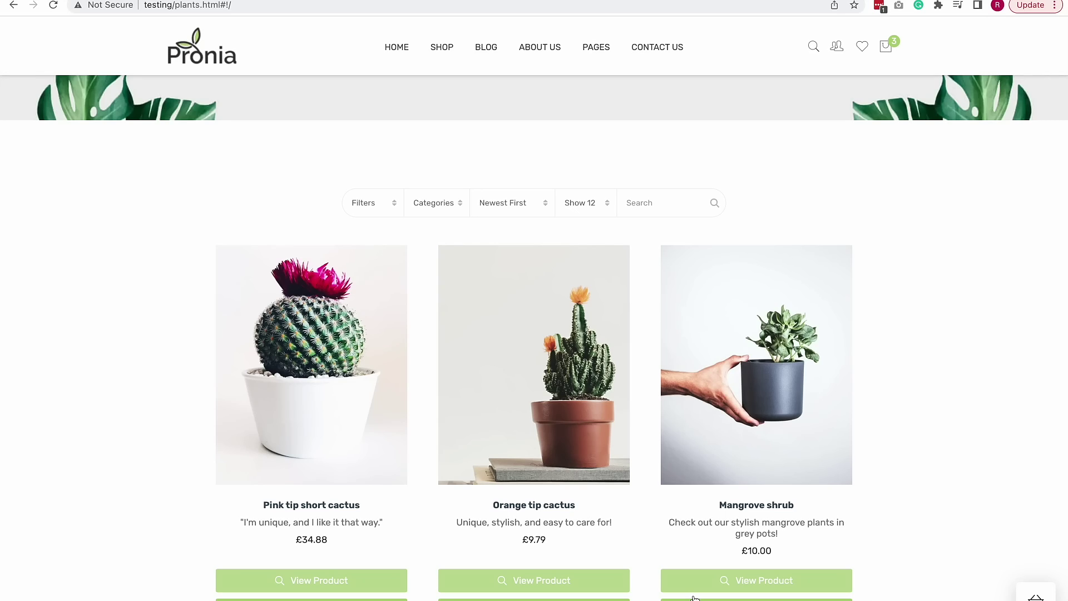
- Filter the shop to Medium plants priced £14–£35 and open the Hanging plant page
scroll(151, 362, "down", 3)
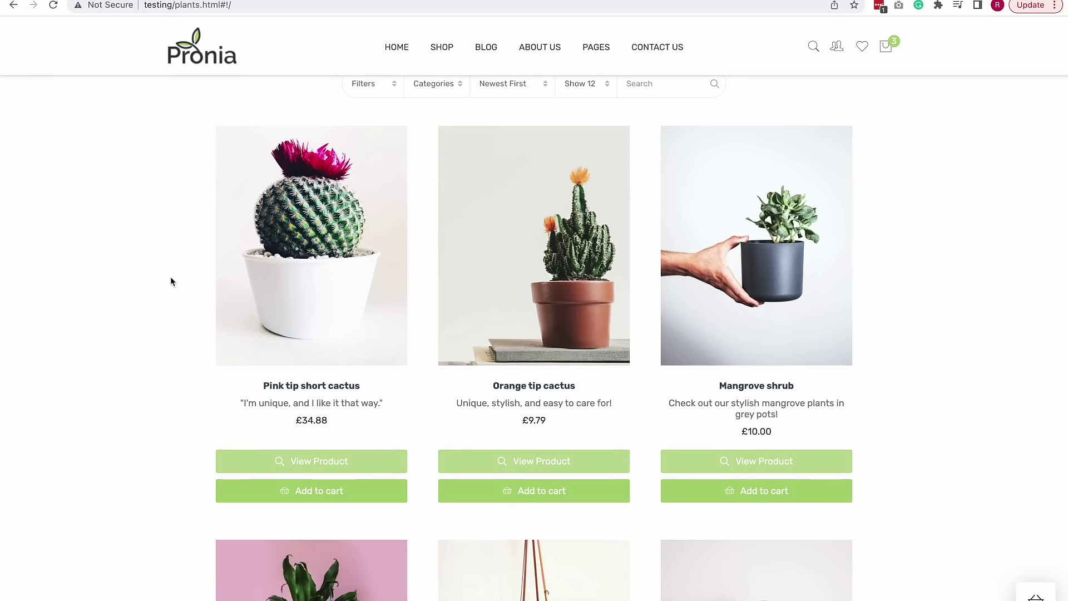
scroll(170, 276, "up", 2)
left_click(370, 153)
left_click_drag(362, 228, 508, 232)
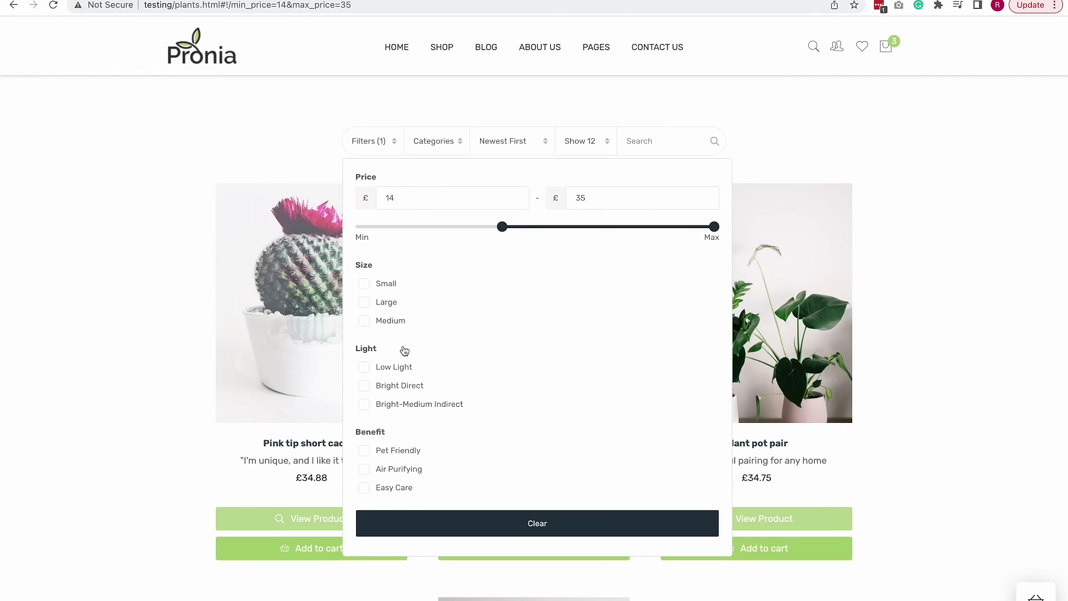
left_click(365, 321)
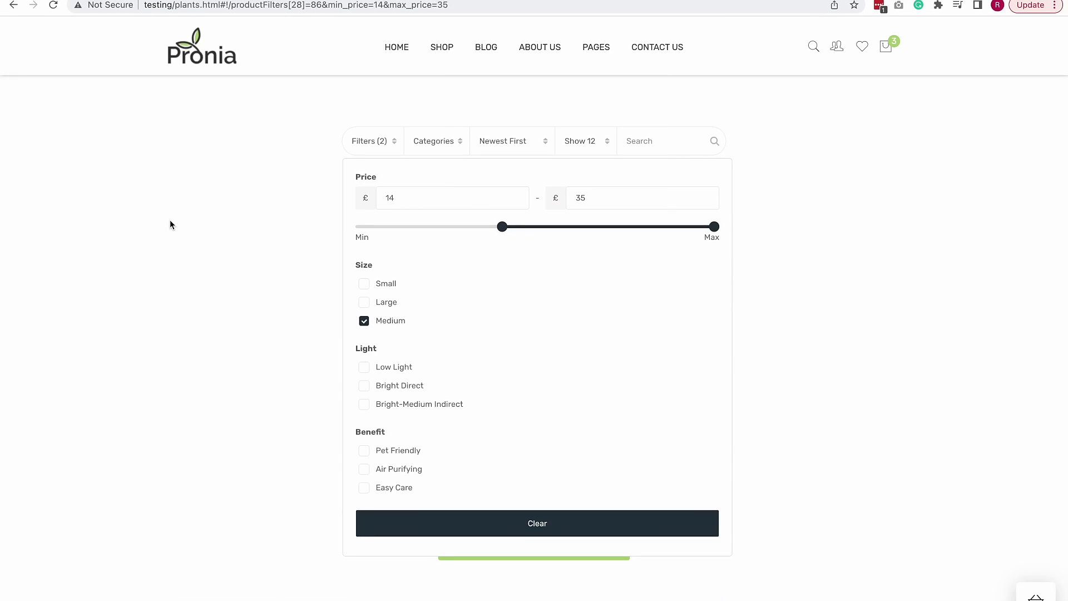
left_click(205, 224)
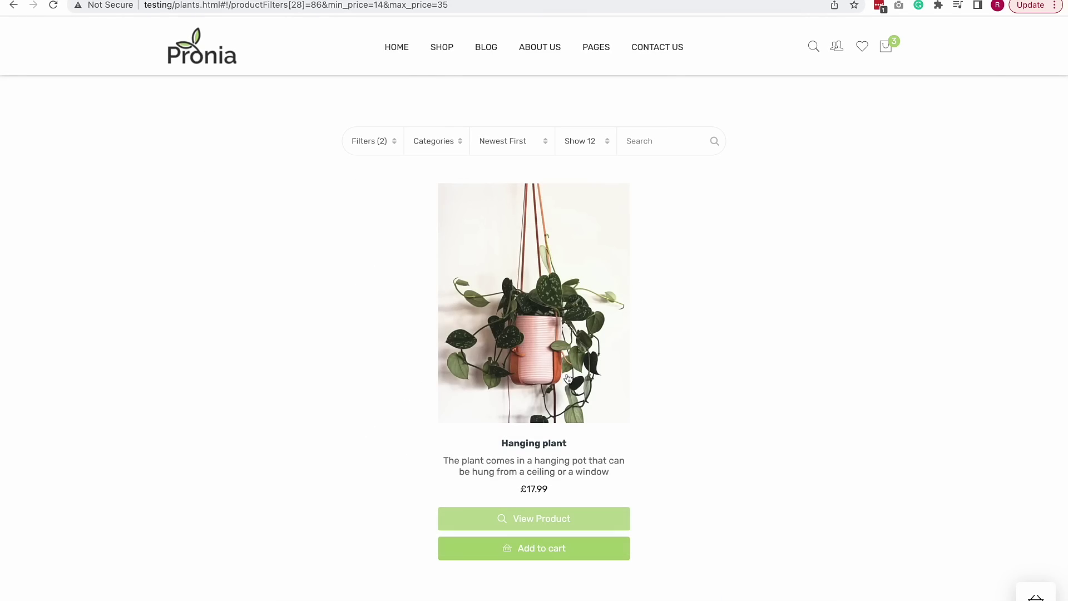
left_click(564, 312)
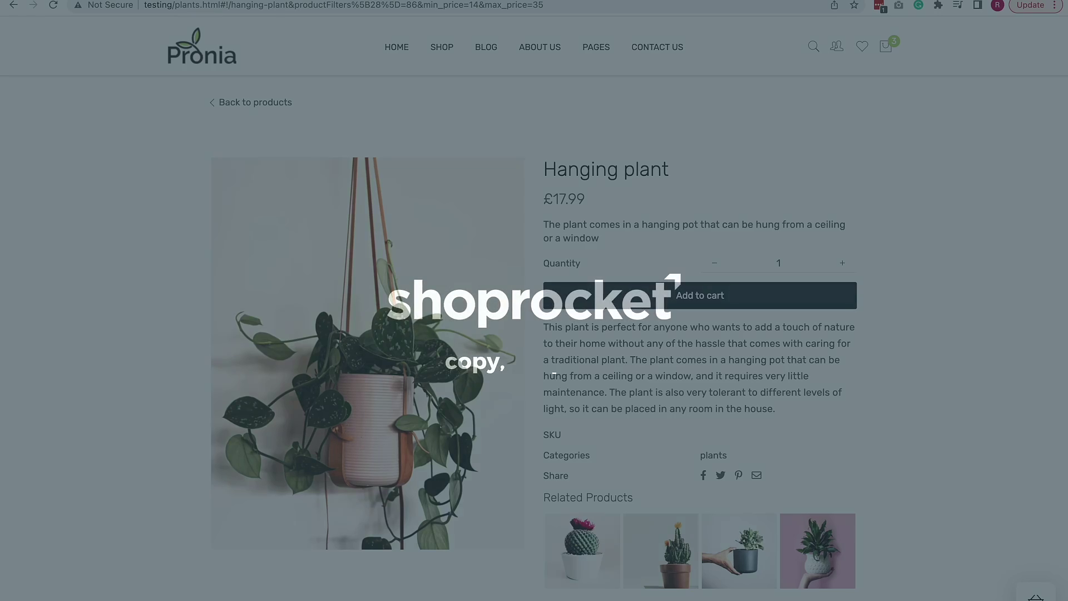